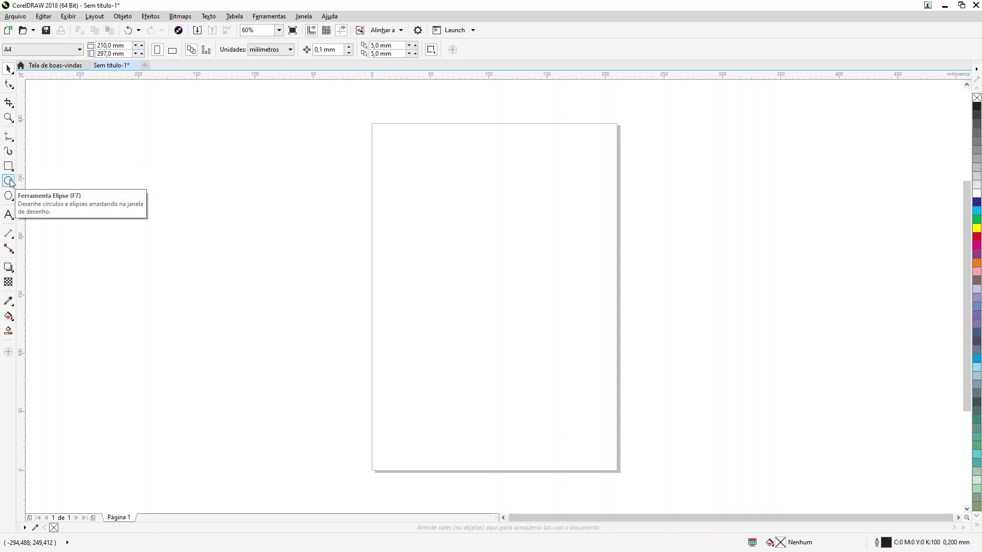
# Draw seven ellipses of various sizes across the page with the Ellipse tool, including a central one about 105 by 84 mm.
pyautogui.click(9, 181)
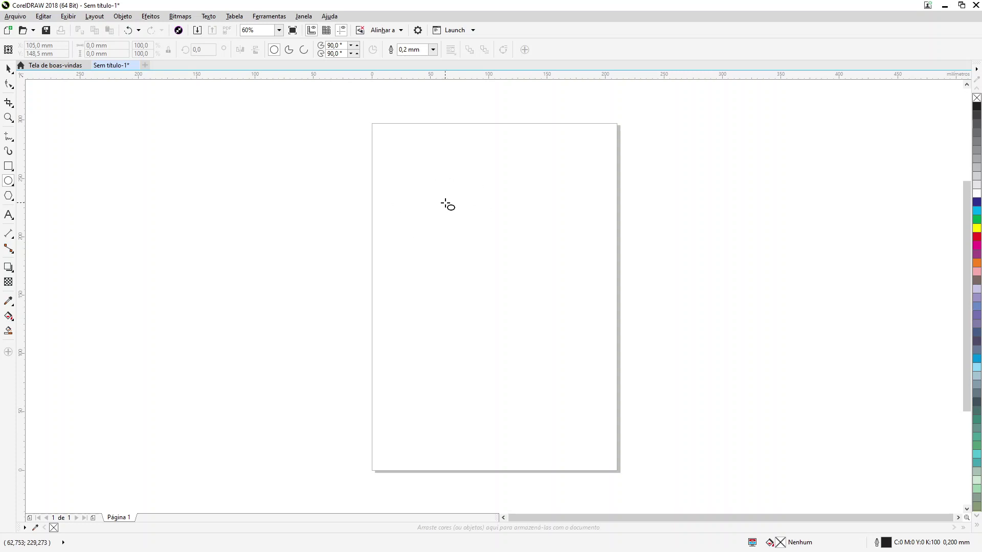
pyautogui.moveTo(445, 203); pyautogui.dragTo(567, 302)
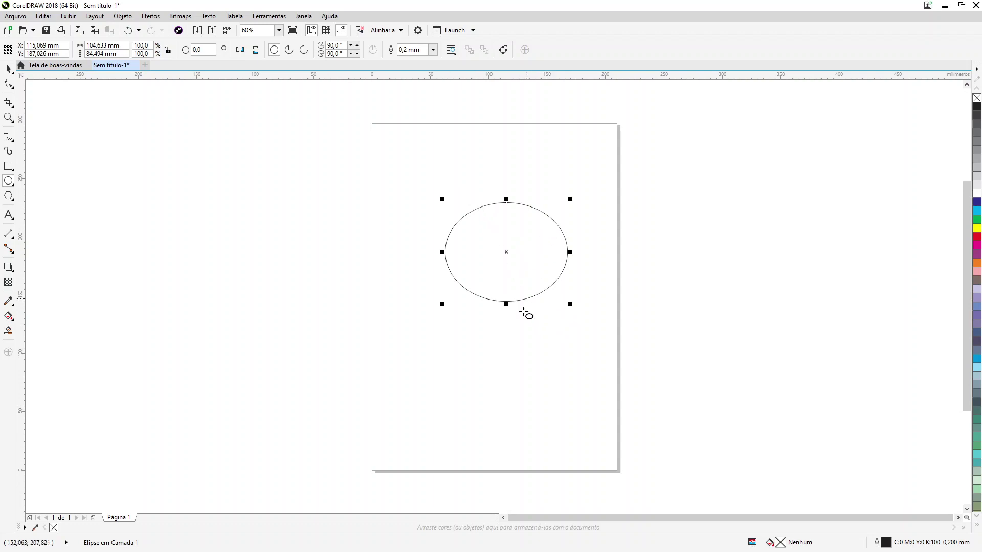
pyautogui.moveTo(413, 430); pyautogui.dragTo(589, 390)
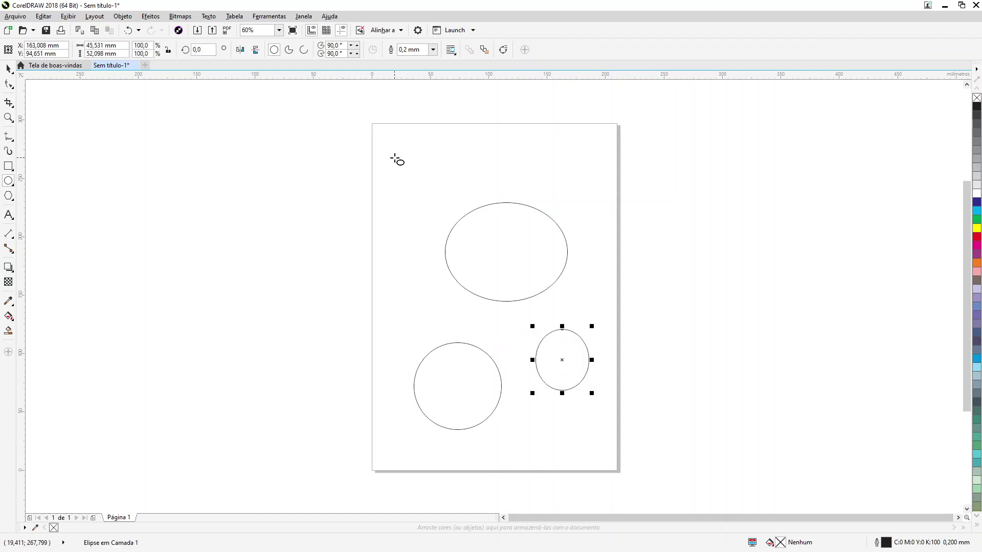
pyautogui.moveTo(394, 157); pyautogui.dragTo(436, 204)
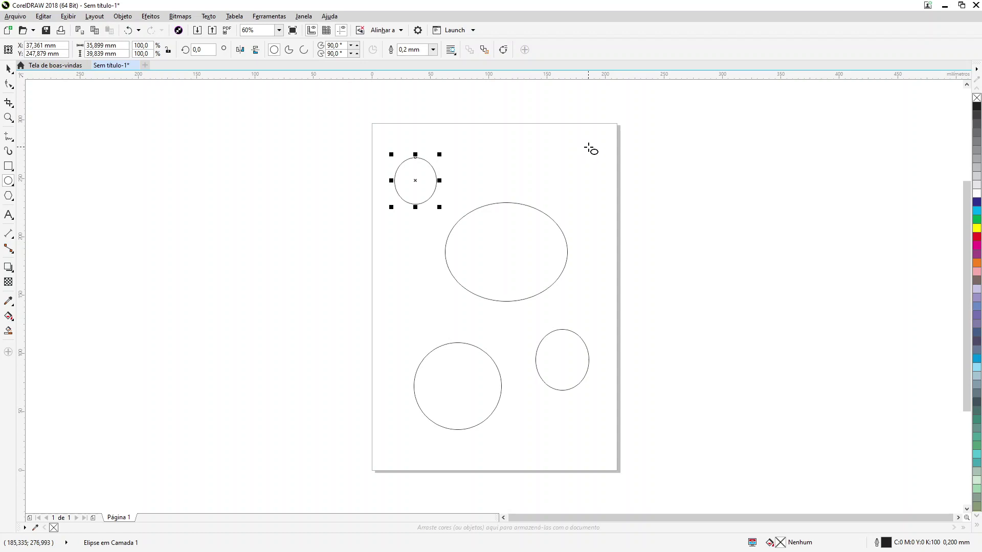
pyautogui.moveTo(582, 143); pyautogui.dragTo(463, 148)
pyautogui.moveTo(420, 284); pyautogui.dragTo(390, 220)
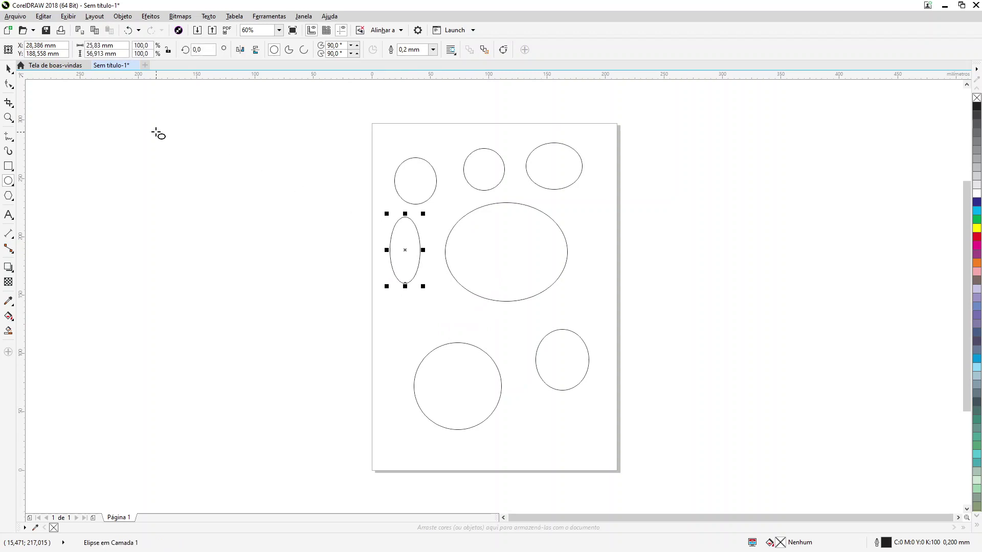
# Select all seven ellipses on the page together and delete them.
pyautogui.click(6, 69)
pyautogui.moveTo(366, 117); pyautogui.dragTo(525, 298)
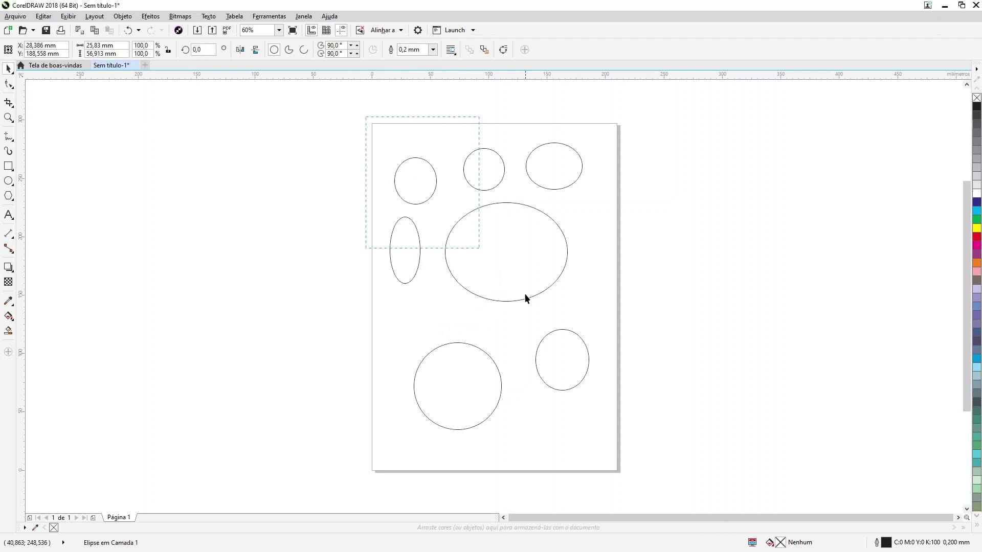
pyautogui.moveTo(622, 438); pyautogui.dragTo(622, 441)
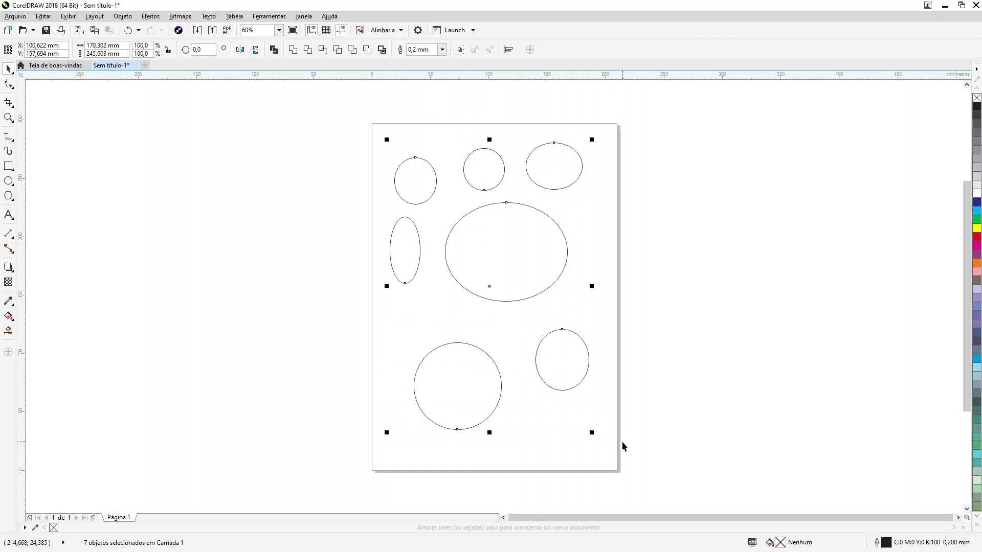
pyautogui.press('Delete')
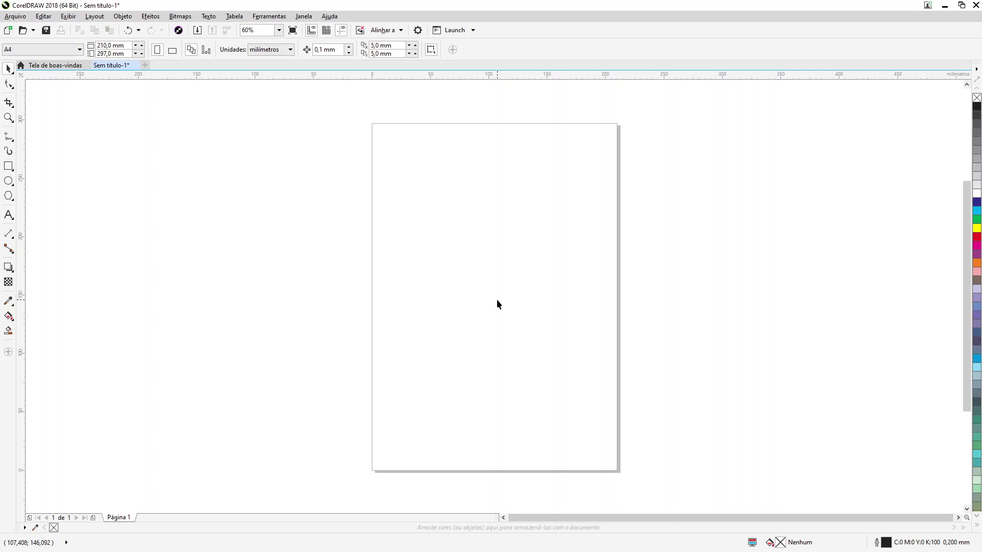
# Draw two perfect circles, one about 55 mm in the page's upper left and one about 53 mm lower right.
pyautogui.click(8, 180)
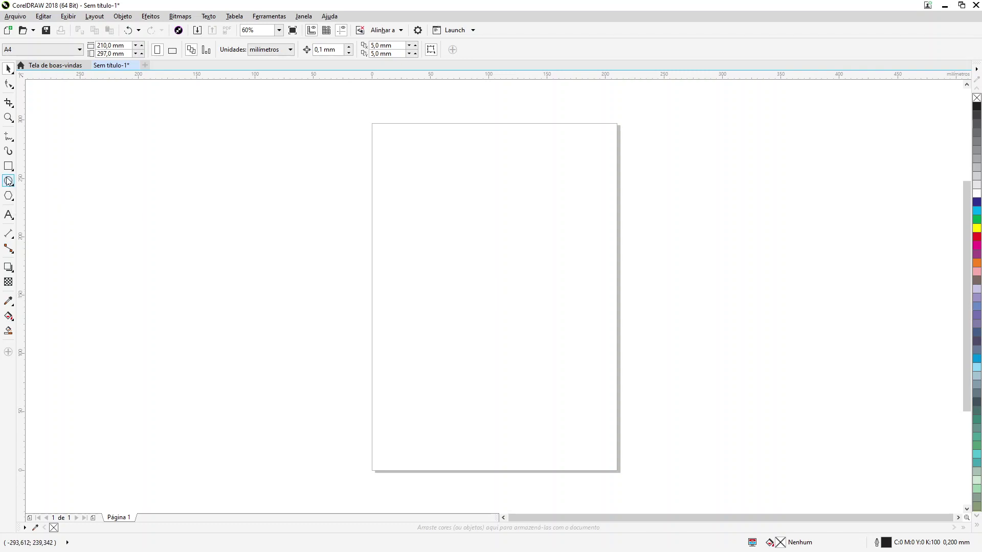
pyautogui.moveTo(423, 181)
pyautogui.mouseDown()
pyautogui.moveTo(520, 253)
pyautogui.moveTo(504, 234)
pyautogui.moveTo(506, 256)
pyautogui.moveTo(485, 254)
pyautogui.moveTo(512, 271)
pyautogui.moveTo(462, 223)
pyautogui.moveTo(521, 241)
pyautogui.moveTo(526, 164)
pyautogui.moveTo(451, 149)
pyautogui.moveTo(377, 162)
pyautogui.moveTo(340, 195)
pyautogui.moveTo(338, 256)
pyautogui.moveTo(407, 278)
pyautogui.moveTo(480, 277)
pyautogui.moveTo(495, 256)
pyautogui.moveTo(534, 272)
pyautogui.moveTo(495, 245)
pyautogui.moveTo(524, 272)
pyautogui.moveTo(536, 245)
pyautogui.moveTo(500, 317)
pyautogui.moveTo(494, 248)
pyautogui.moveTo(551, 280)
pyautogui.moveTo(485, 305)
pyautogui.moveTo(501, 233)
pyautogui.moveTo(529, 295)
pyautogui.moveTo(515, 304)
pyautogui.moveTo(534, 250)
pyautogui.moveTo(520, 292)
pyautogui.moveTo(521, 279)
pyautogui.moveTo(553, 292)
pyautogui.moveTo(569, 286)
pyautogui.moveTo(504, 244)
pyautogui.moveTo(530, 276)
pyautogui.moveTo(489, 244)
pyautogui.mouseUp()
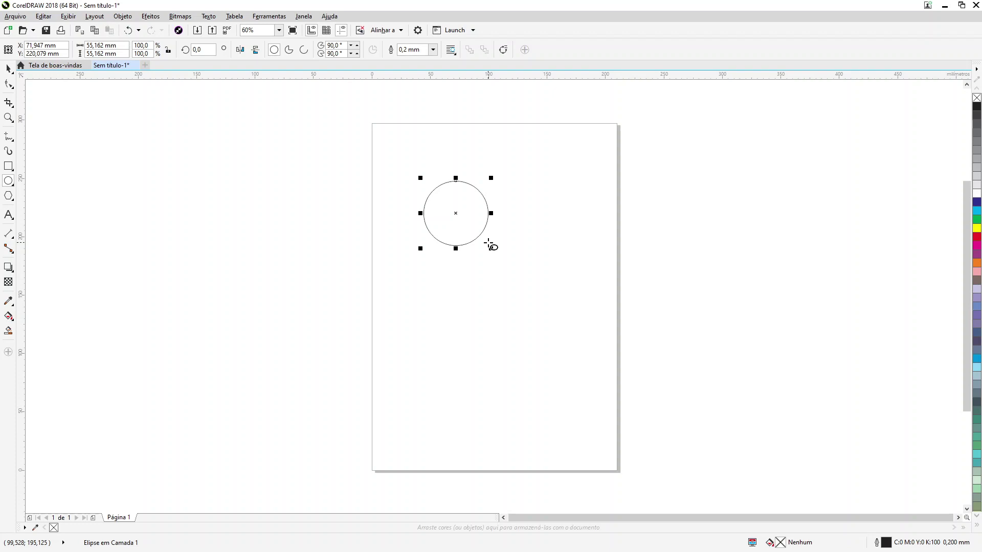
pyautogui.moveTo(519, 275); pyautogui.dragTo(584, 329)
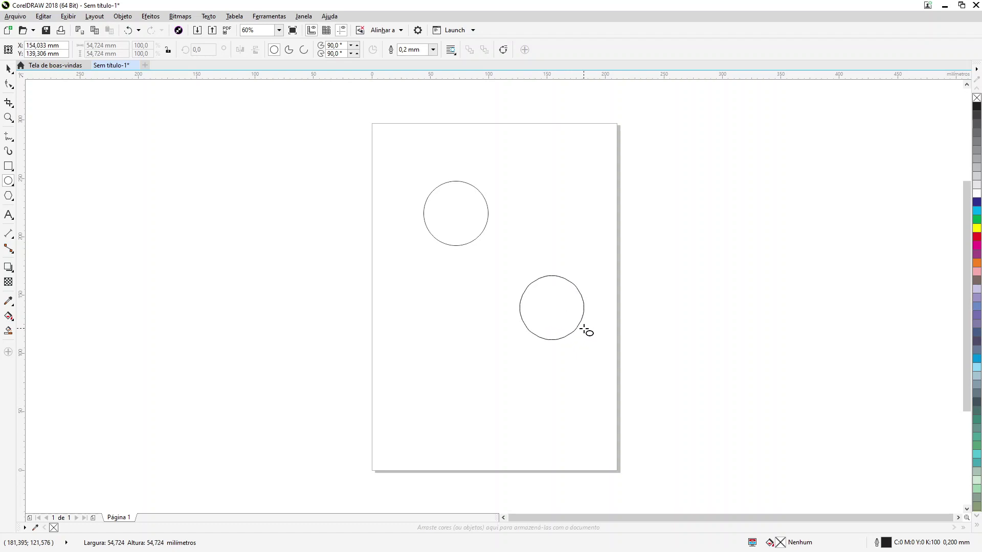
pyautogui.moveTo(583, 329); pyautogui.dragTo(582, 333)
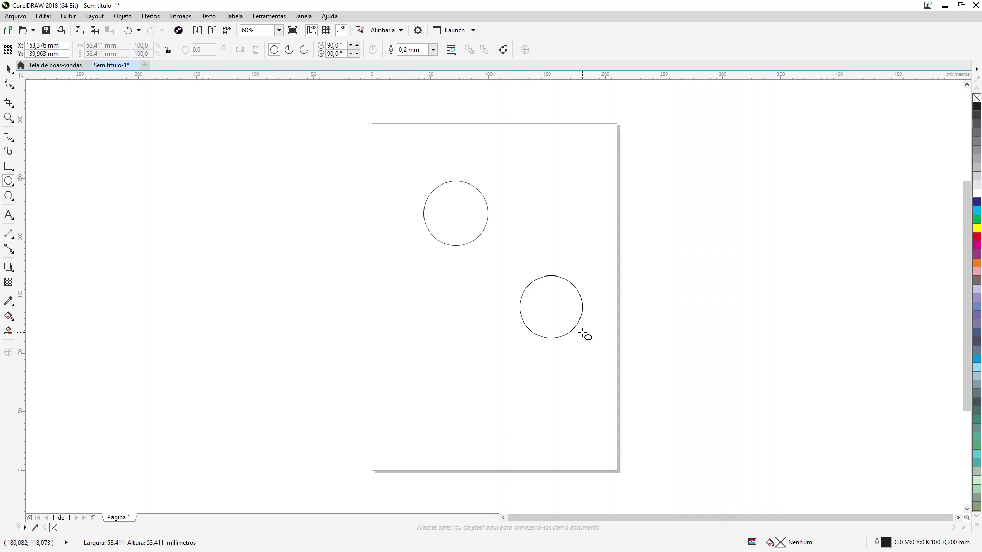
pyautogui.moveTo(582, 333)
pyautogui.mouseDown()
pyautogui.moveTo(562, 338)
pyautogui.moveTo(586, 329)
pyautogui.moveTo(561, 329)
pyautogui.moveTo(588, 325)
pyautogui.moveTo(563, 333)
pyautogui.moveTo(591, 331)
pyautogui.moveTo(570, 337)
pyautogui.moveTo(583, 358)
pyautogui.moveTo(587, 331)
pyautogui.moveTo(576, 329)
pyautogui.moveTo(587, 323)
pyautogui.moveTo(581, 339)
pyautogui.mouseUp()
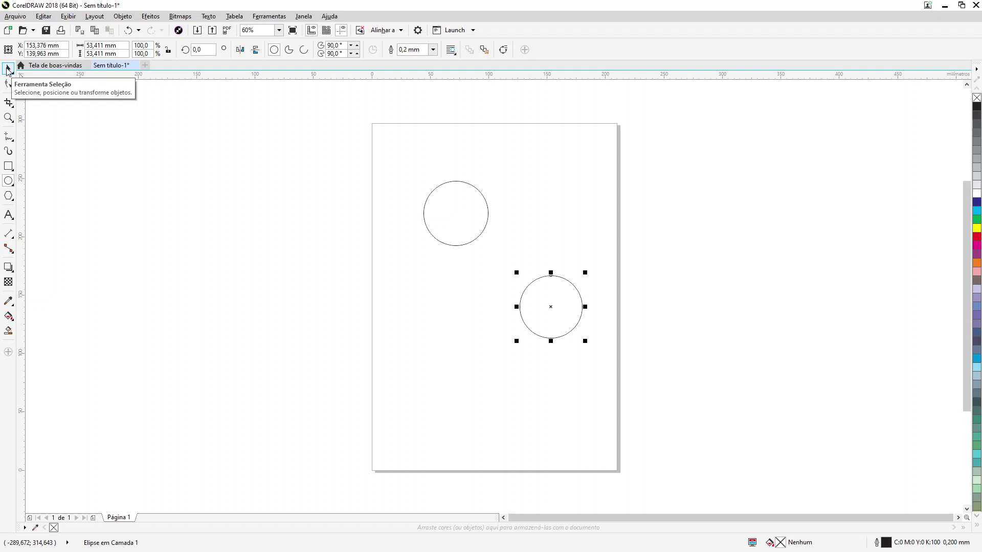
# Select the upper circle and resize it to about 76 mm wide and 75 mm high.
pyautogui.click(7, 68)
pyautogui.click(496, 216)
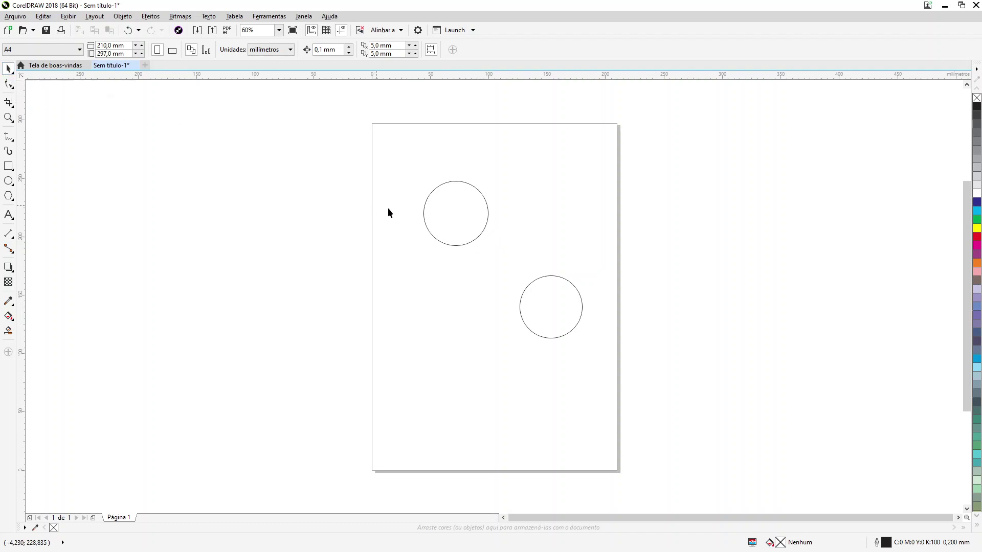
pyautogui.click(451, 215)
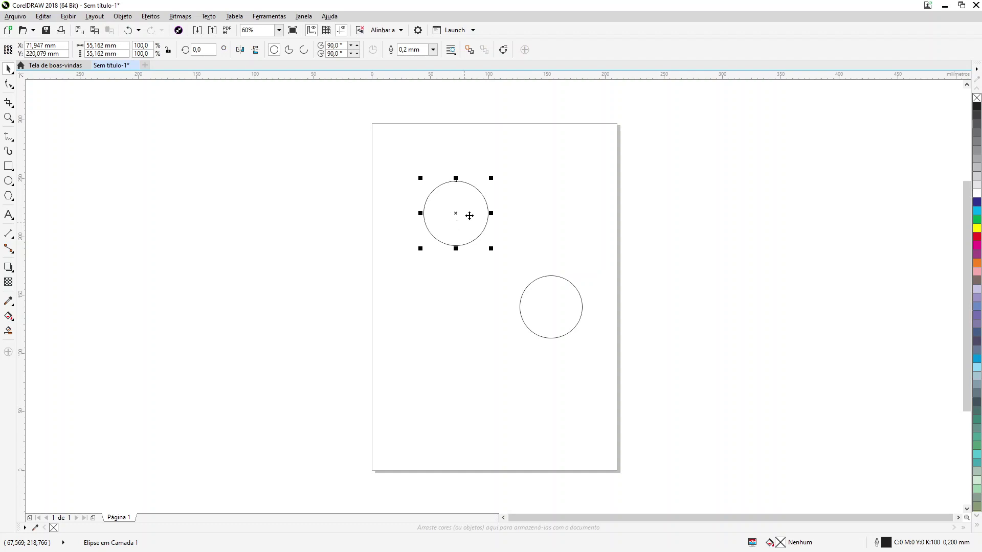
pyautogui.click(548, 299)
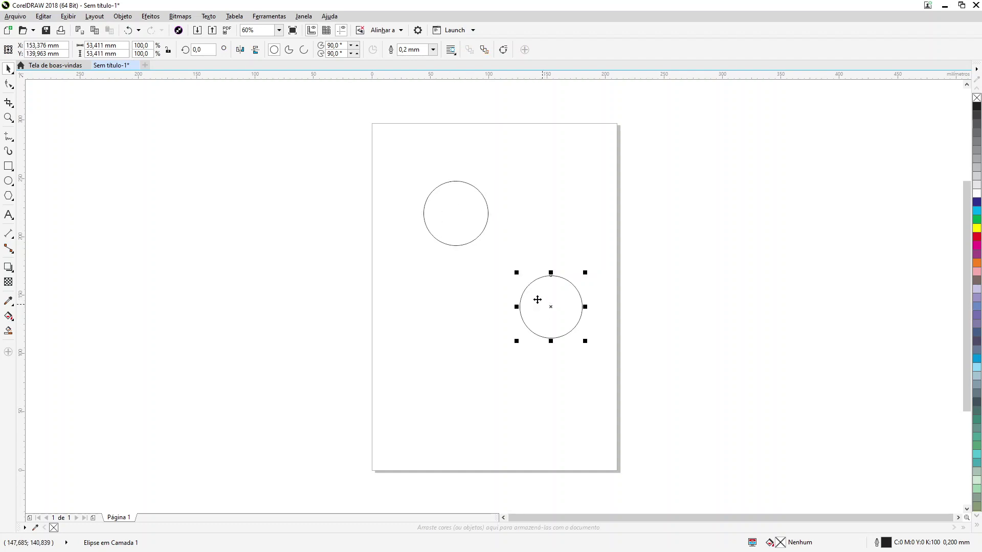
pyautogui.click(467, 212)
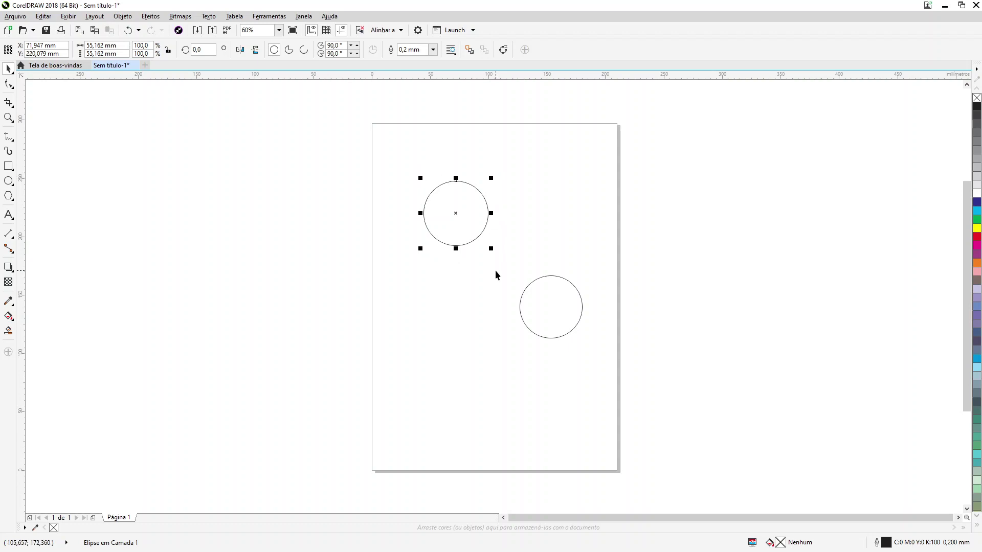
pyautogui.moveTo(492, 213); pyautogui.dragTo(532, 214)
pyautogui.moveTo(478, 179)
pyautogui.mouseDown()
pyautogui.moveTo(478, 138)
pyautogui.moveTo(478, 164)
pyautogui.mouseUp()
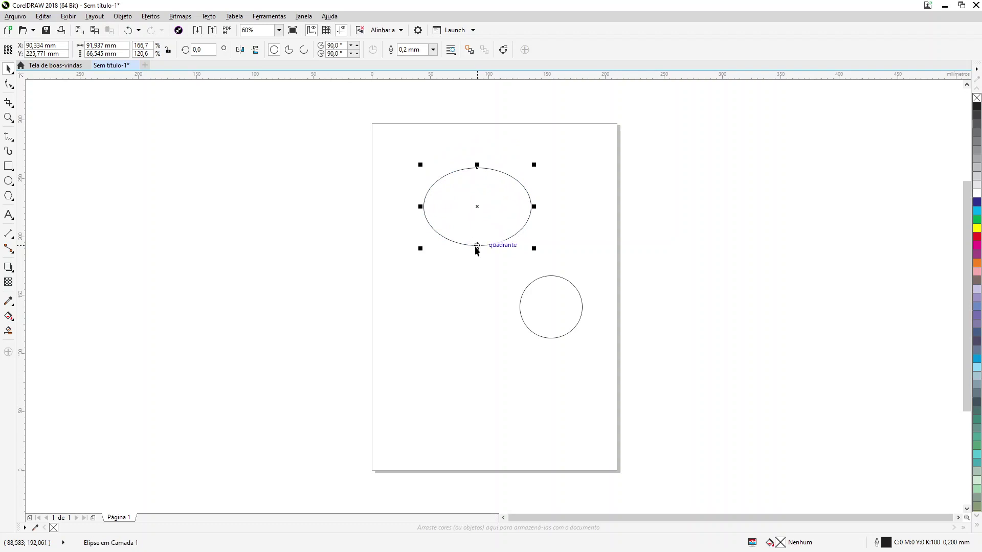
pyautogui.moveTo(476, 247); pyautogui.dragTo(476, 283)
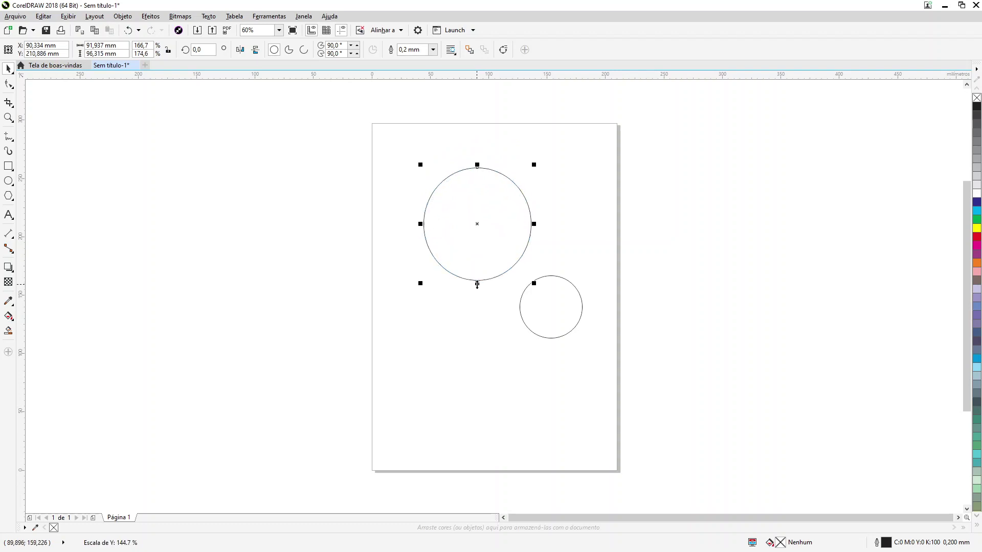
pyautogui.moveTo(421, 223)
pyautogui.mouseDown()
pyautogui.moveTo(397, 223)
pyautogui.moveTo(415, 223)
pyautogui.mouseUp()
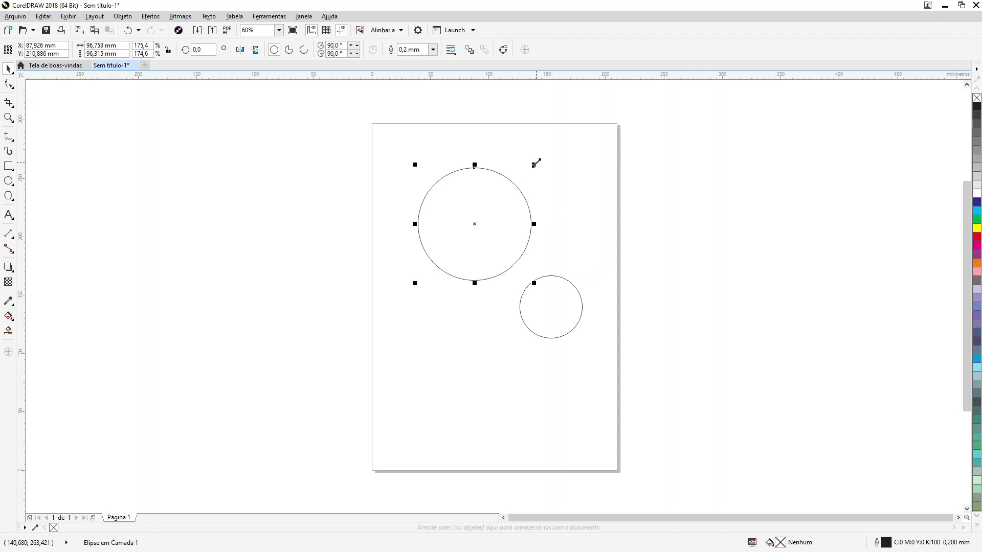
pyautogui.moveTo(535, 163); pyautogui.dragTo(529, 187)
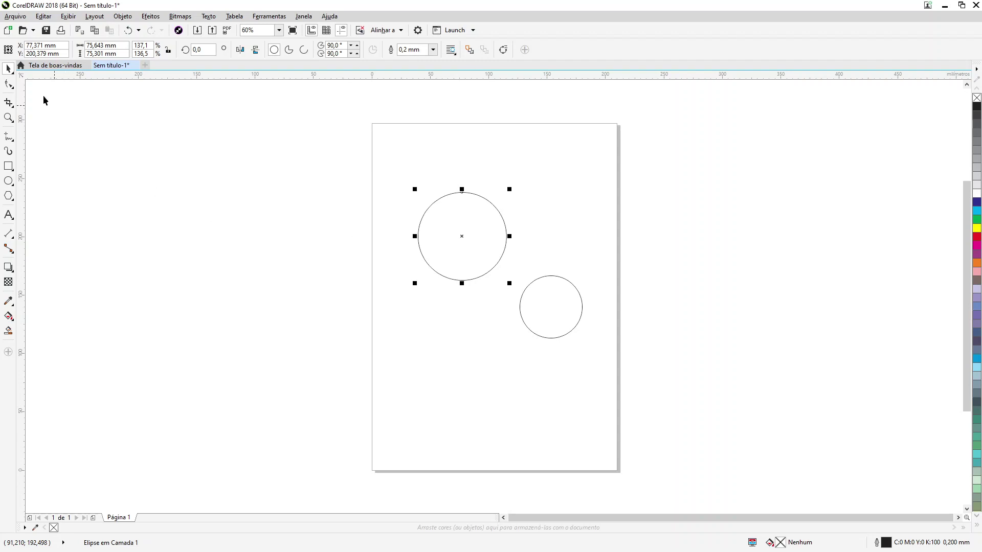
# Rotate the upper circle about 28 degrees clockwise around its center.
pyautogui.click(492, 247)
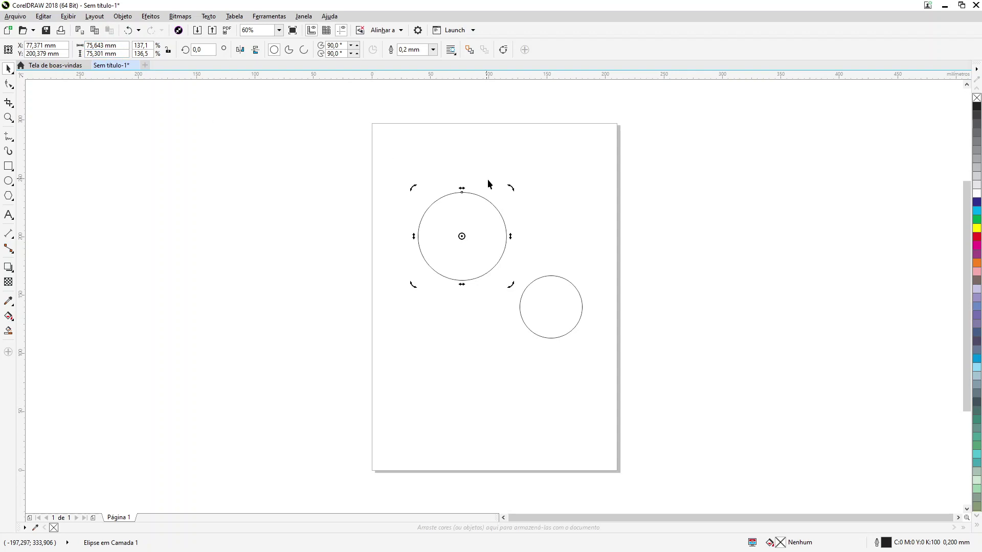
pyautogui.moveTo(510, 189); pyautogui.dragTo(536, 212)
pyautogui.click(435, 244)
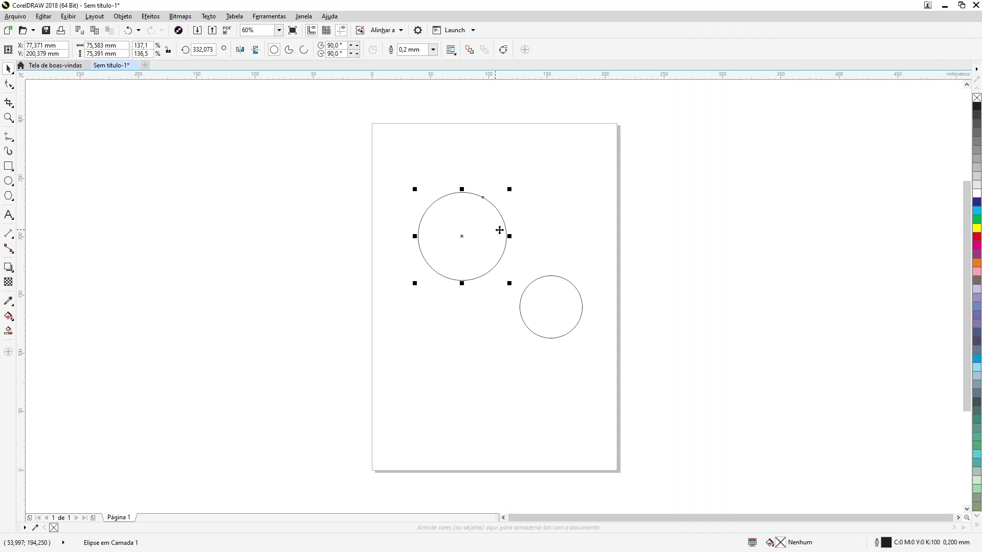
# Narrow the upper circle into an ellipse about 38 mm wide and tilt it about 18 degrees clockwise.
pyautogui.moveTo(509, 236); pyautogui.dragTo(470, 239)
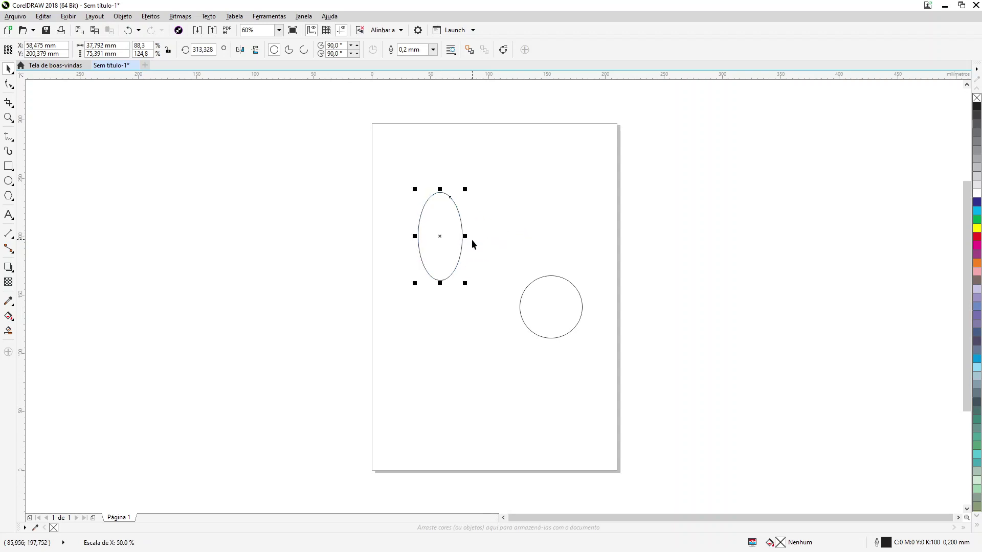
pyautogui.click(452, 251)
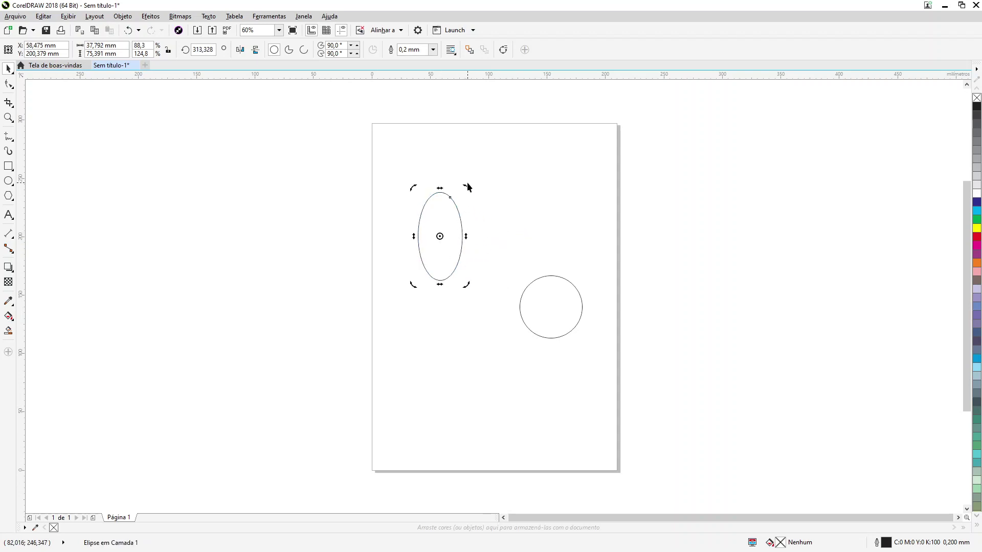
pyautogui.moveTo(465, 188)
pyautogui.mouseDown()
pyautogui.moveTo(493, 203)
pyautogui.moveTo(509, 245)
pyautogui.moveTo(492, 182)
pyautogui.moveTo(416, 182)
pyautogui.moveTo(469, 176)
pyautogui.mouseUp()
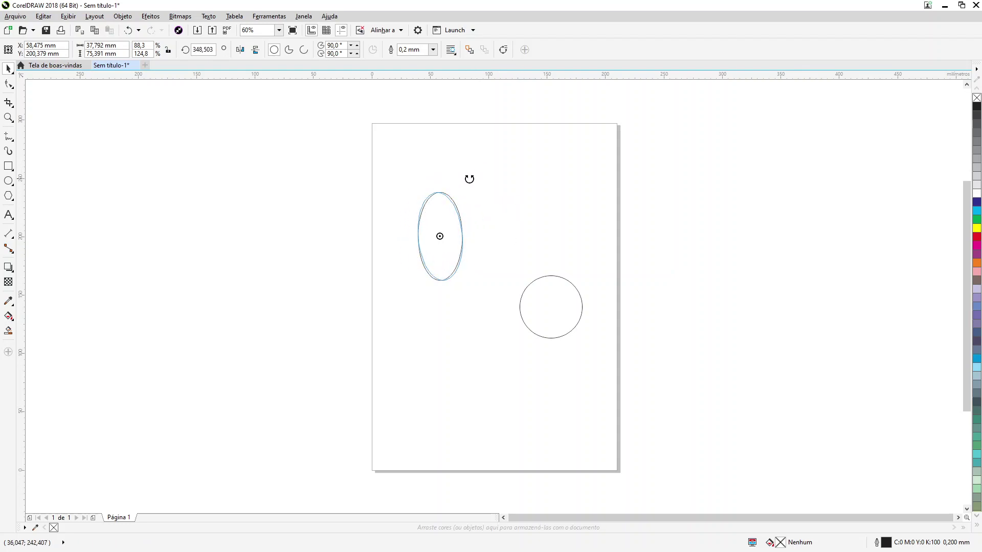
# Rotate the lower circle around its center to an angle of about 135.5 degrees.
pyautogui.click(550, 320)
pyautogui.click(562, 308)
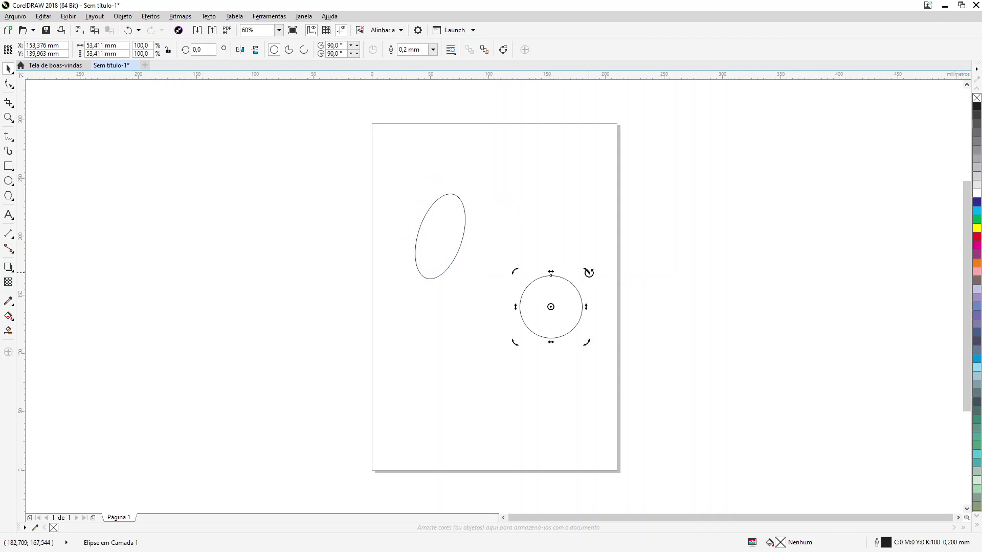
pyautogui.moveTo(587, 271); pyautogui.dragTo(564, 273)
pyautogui.moveTo(587, 270); pyautogui.dragTo(503, 349)
# Rotate the upper ellipse to an angle of about 158 degrees so it leans to the left.
pyautogui.click(445, 249)
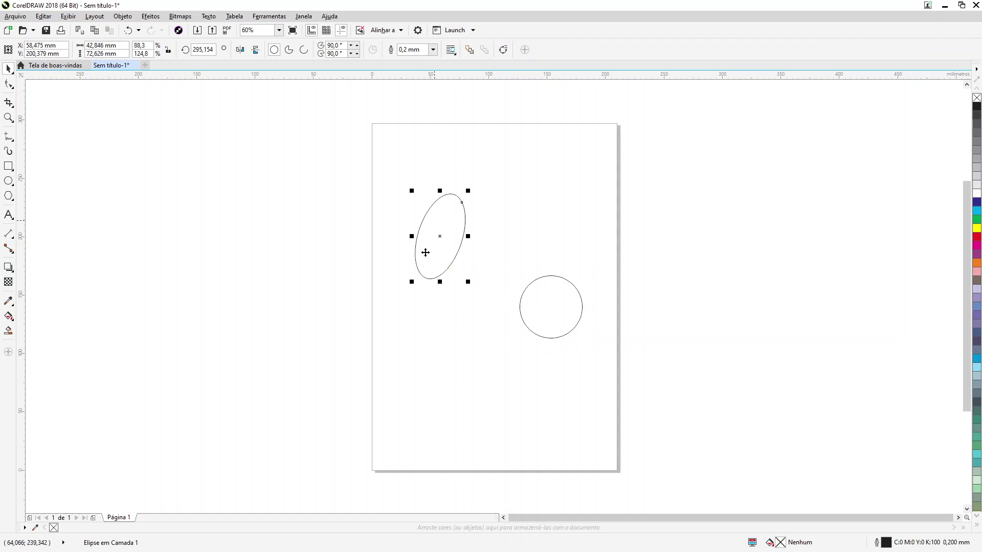
pyautogui.click(460, 213)
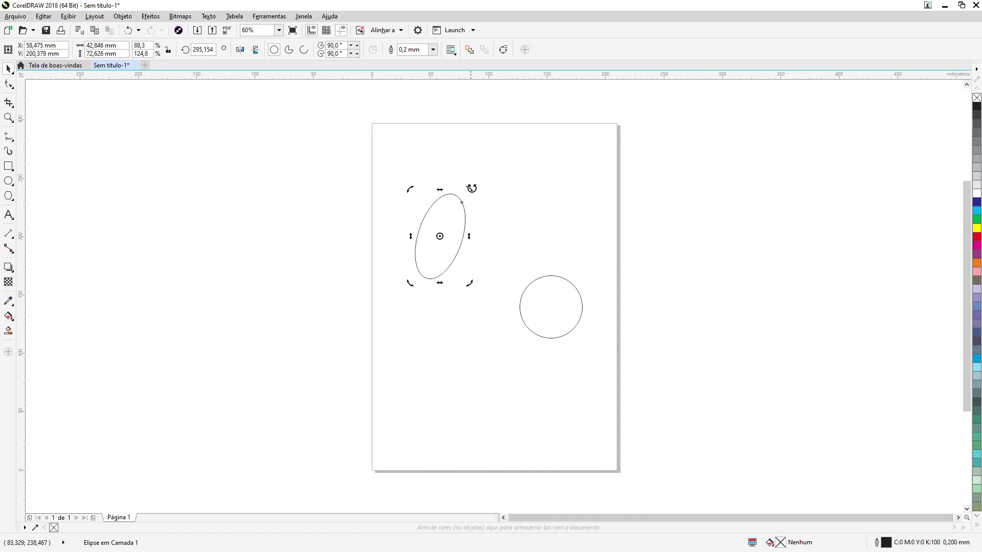
pyautogui.moveTo(470, 189); pyautogui.dragTo(453, 311)
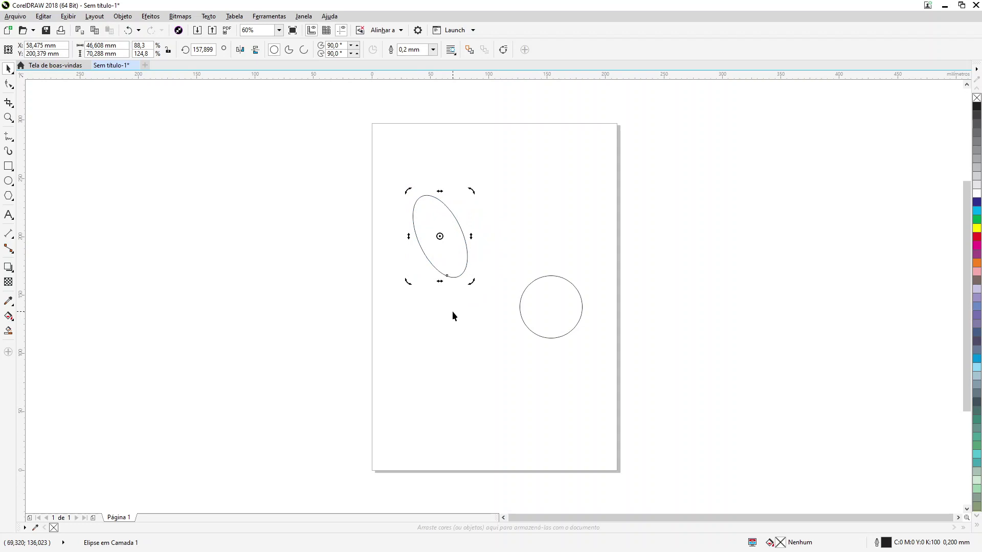
# Skew the lower circle into a slanted narrow ellipse spanning about 68 mm wide by 90 mm high.
pyautogui.click(550, 305)
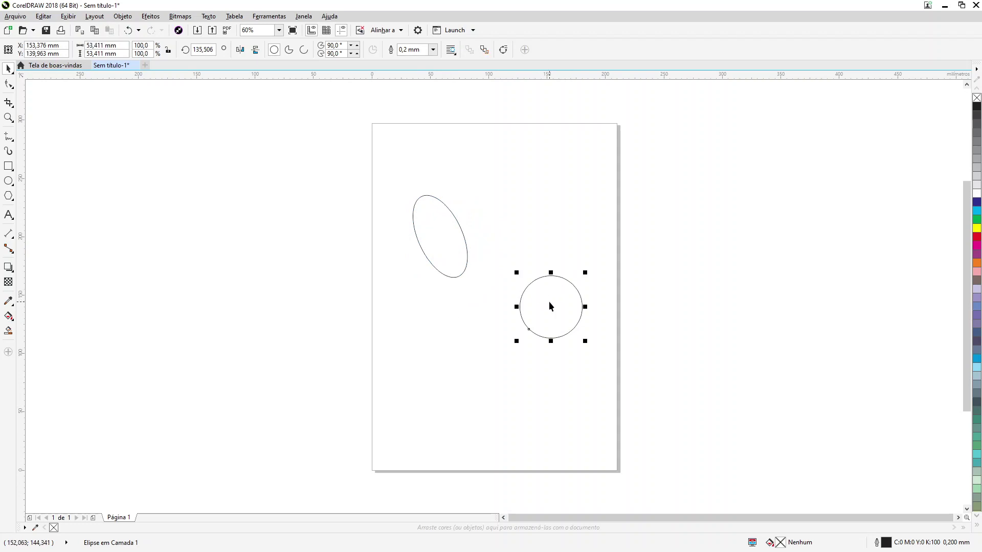
pyautogui.click(549, 303)
pyautogui.click(600, 290)
pyautogui.click(575, 303)
pyautogui.click(575, 303)
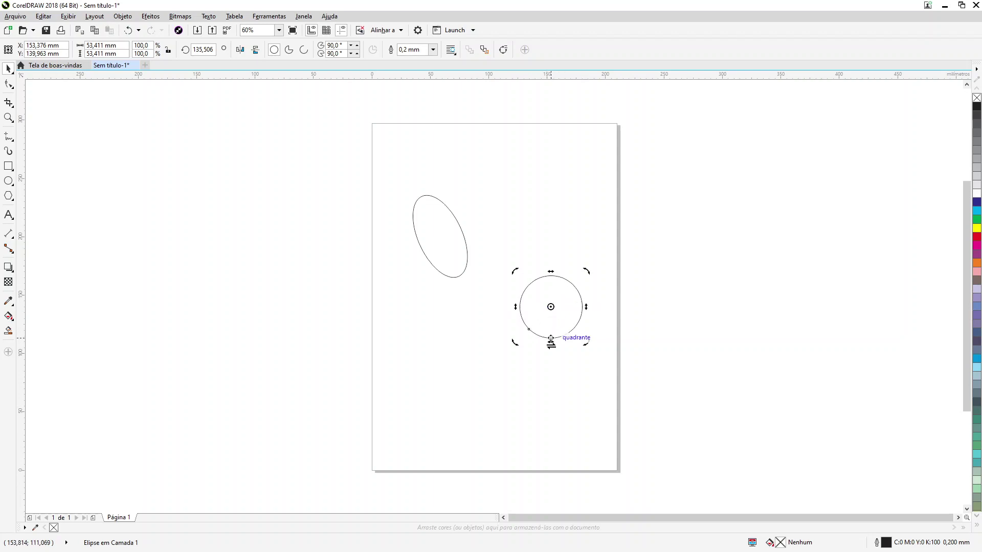
pyautogui.moveTo(550, 272); pyautogui.dragTo(491, 245)
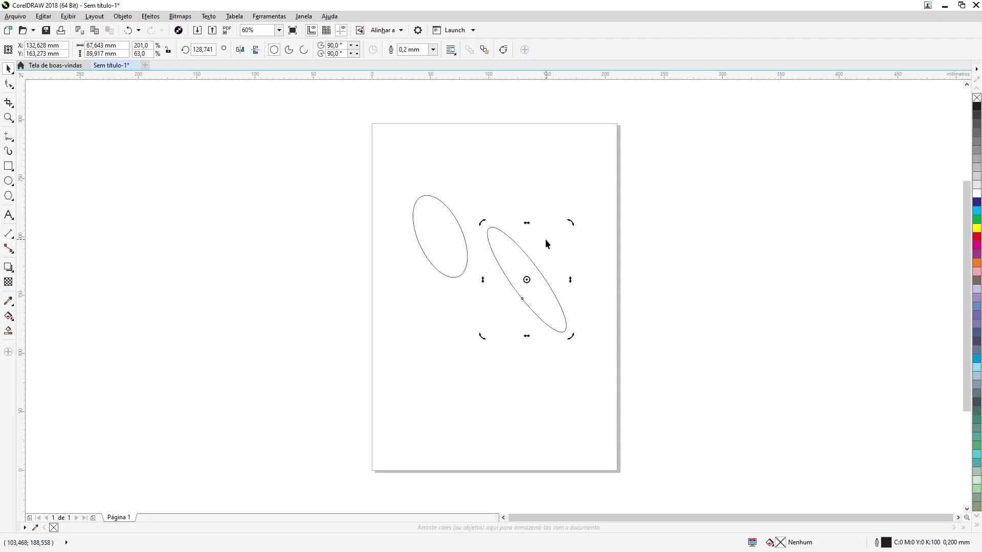
# Delete the slanted narrow ellipse on the right, keeping the upper-left ellipse.
pyautogui.click(545, 238)
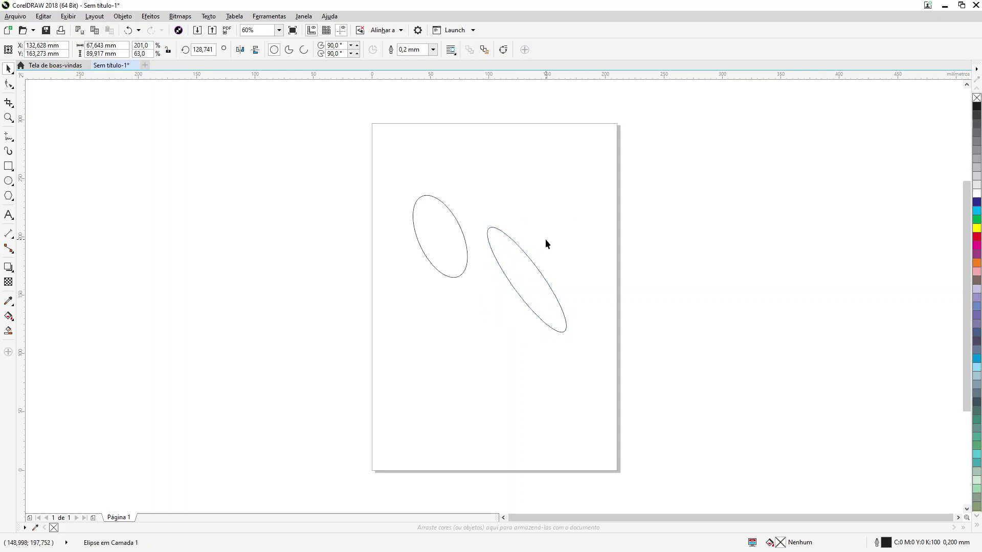
pyautogui.click(527, 282)
pyautogui.press('Delete')
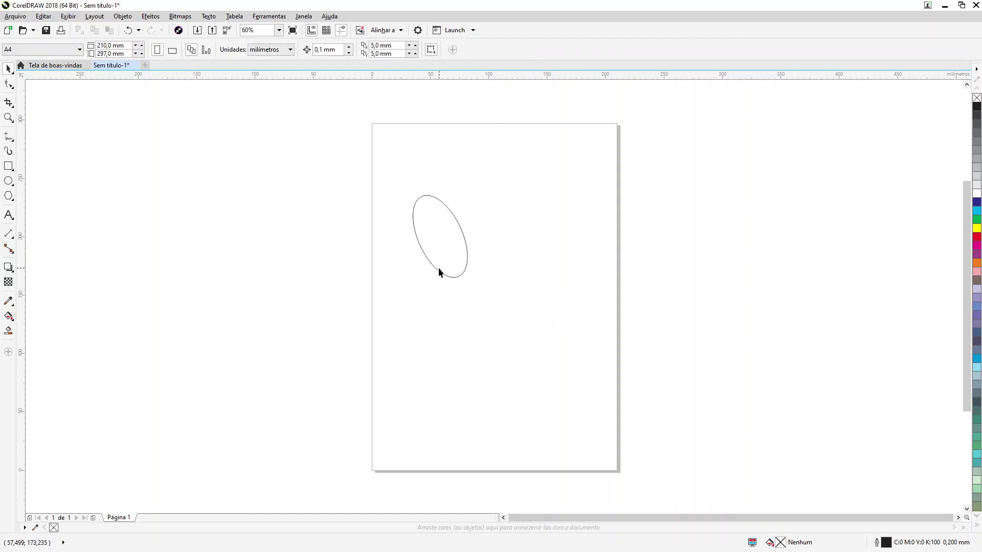
# Move the ellipse so its center is about X 103, Y 185 mm, and rotate it around a pivot beyond its upper-left corner to about 154.8 degrees.
pyautogui.click(444, 272)
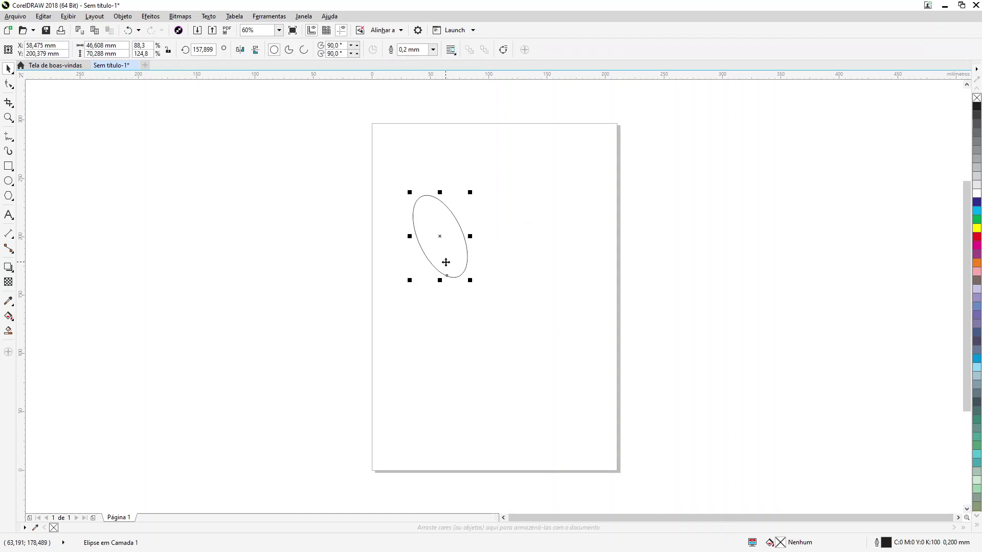
pyautogui.click(446, 263)
pyautogui.moveTo(453, 263); pyautogui.dragTo(504, 278)
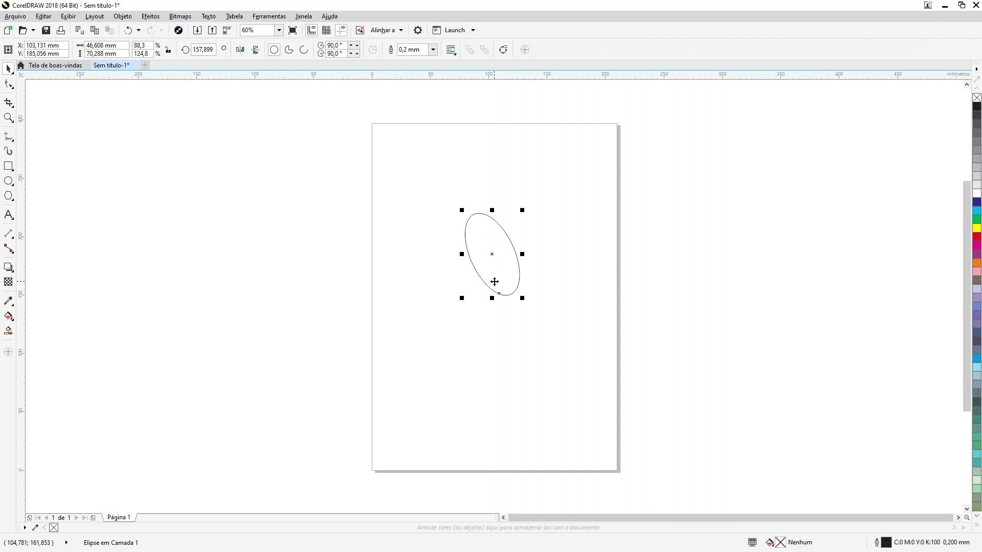
pyautogui.click(495, 281)
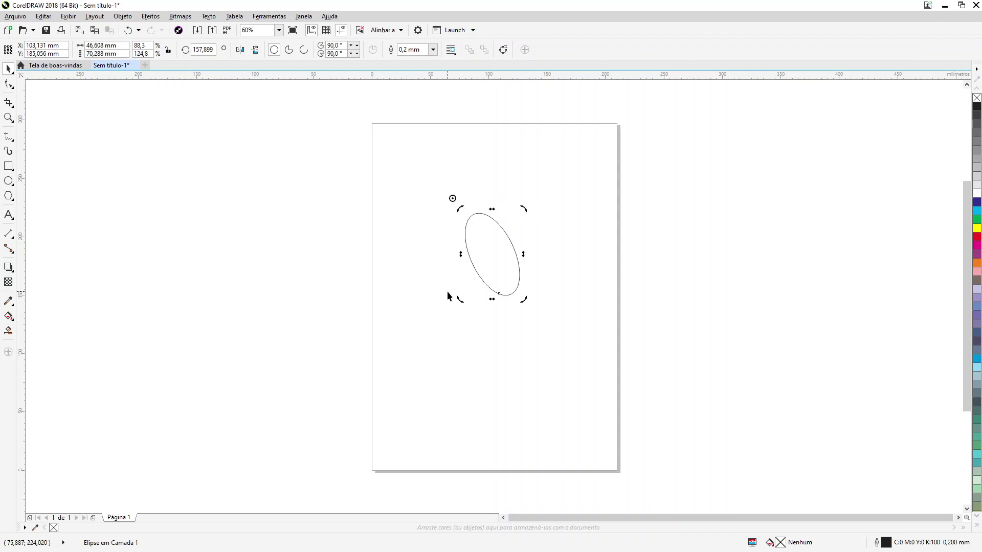
pyautogui.moveTo(522, 298)
pyautogui.mouseDown()
pyautogui.moveTo(485, 322)
pyautogui.moveTo(429, 324)
pyautogui.moveTo(537, 279)
pyautogui.moveTo(563, 167)
pyautogui.moveTo(541, 276)
pyautogui.moveTo(416, 295)
pyautogui.moveTo(458, 302)
pyautogui.moveTo(544, 223)
pyautogui.moveTo(517, 149)
pyautogui.moveTo(456, 130)
pyautogui.moveTo(368, 160)
pyautogui.moveTo(359, 237)
pyautogui.moveTo(453, 286)
pyautogui.moveTo(506, 265)
pyautogui.moveTo(484, 317)
pyautogui.moveTo(436, 312)
pyautogui.moveTo(479, 298)
pyautogui.moveTo(534, 248)
pyautogui.moveTo(526, 188)
pyautogui.moveTo(484, 154)
pyautogui.moveTo(410, 163)
pyautogui.moveTo(383, 224)
pyautogui.moveTo(444, 272)
pyautogui.moveTo(524, 256)
pyautogui.moveTo(513, 294)
pyautogui.moveTo(443, 327)
pyautogui.moveTo(517, 327)
pyautogui.moveTo(529, 316)
pyautogui.mouseUp()
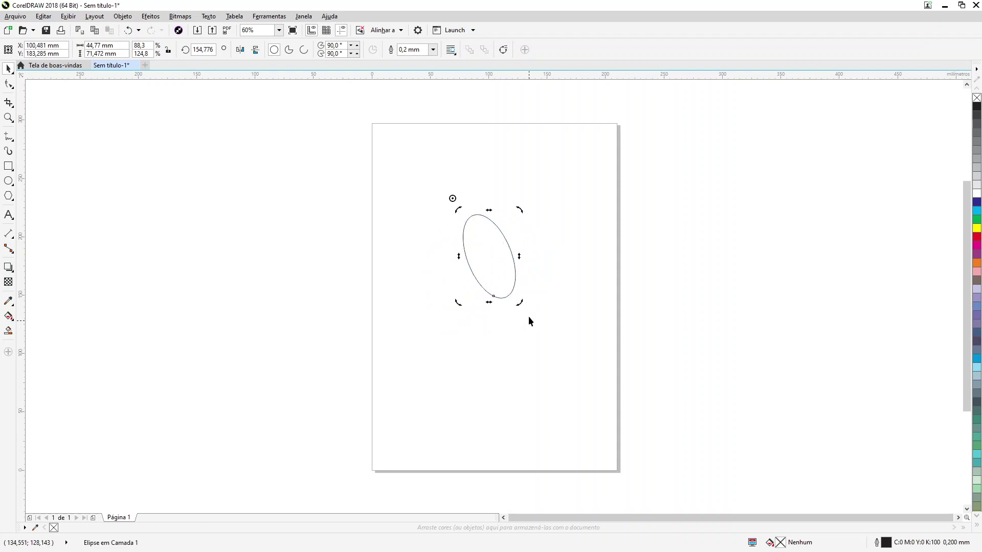
# Return the rotation pivot to the ellipse's center and rotate the ellipse to about 68.5 degrees.
pyautogui.moveTo(453, 198)
pyautogui.mouseDown()
pyautogui.moveTo(486, 237)
pyautogui.moveTo(488, 256)
pyautogui.mouseUp()
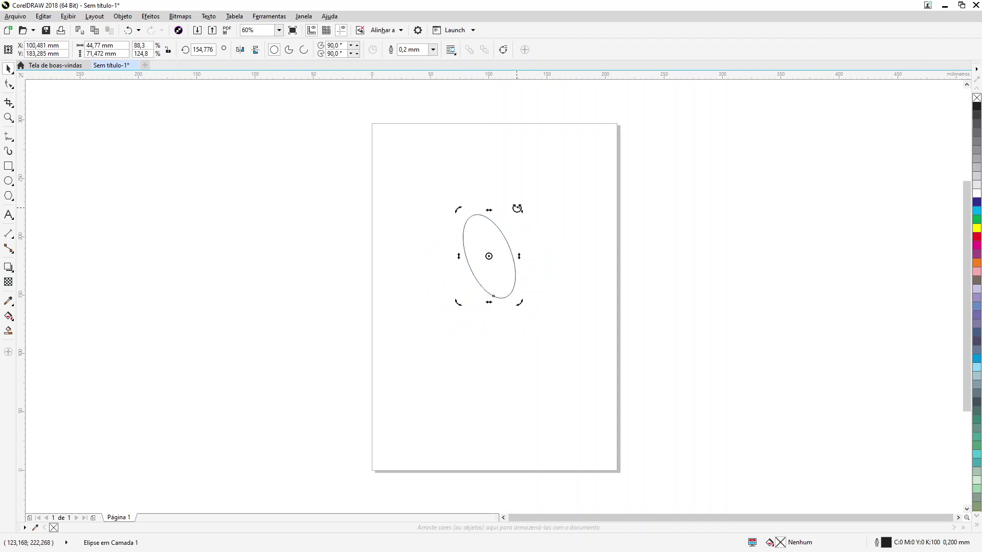
pyautogui.moveTo(519, 209); pyautogui.dragTo(519, 206)
pyautogui.click(492, 256)
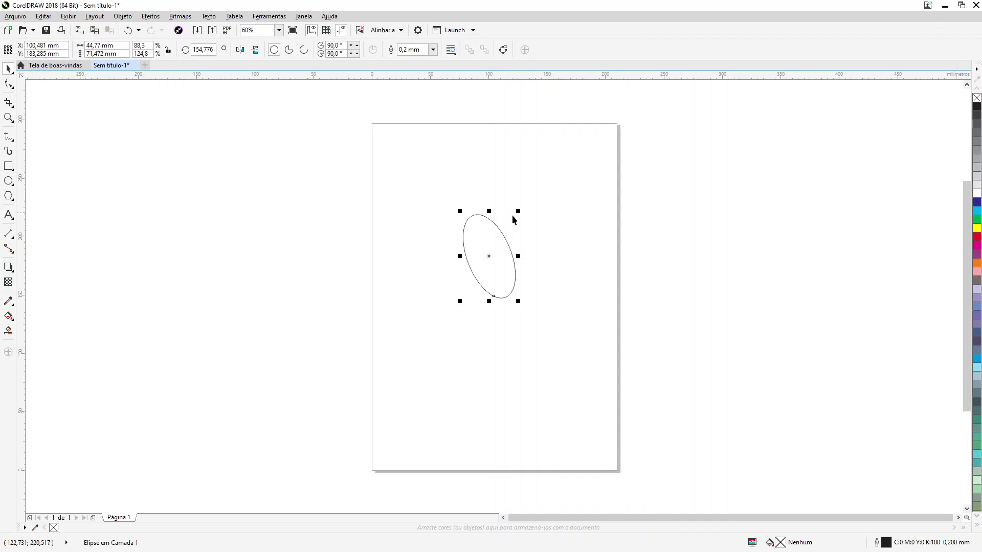
pyautogui.click(497, 229)
pyautogui.moveTo(517, 208); pyautogui.dragTo(508, 276)
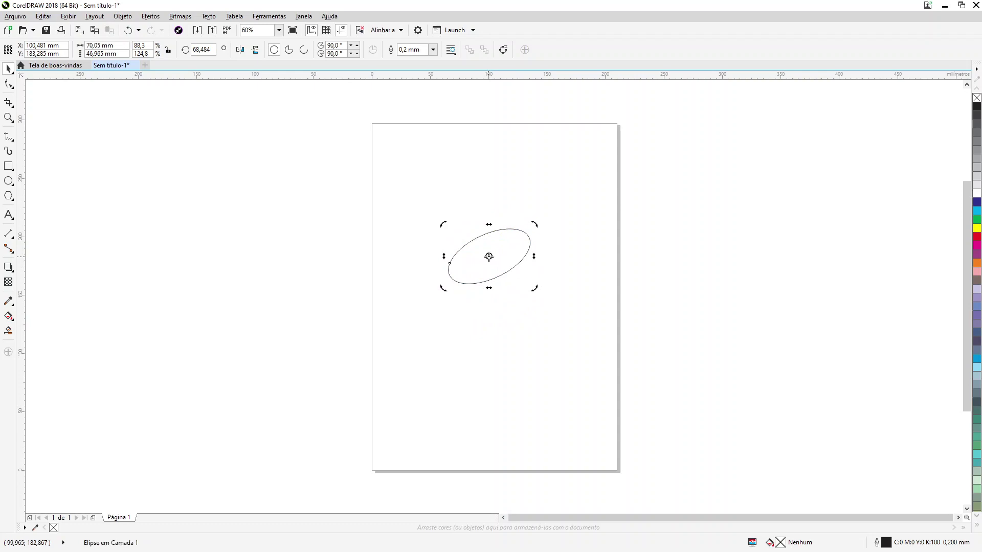
# Rotate the ellipse to about 66.8 degrees around a pivot placed outside its right side, and stretch it downward to about 57.6 mm high.
pyautogui.click(578, 231)
pyautogui.moveTo(534, 285); pyautogui.dragTo(518, 304)
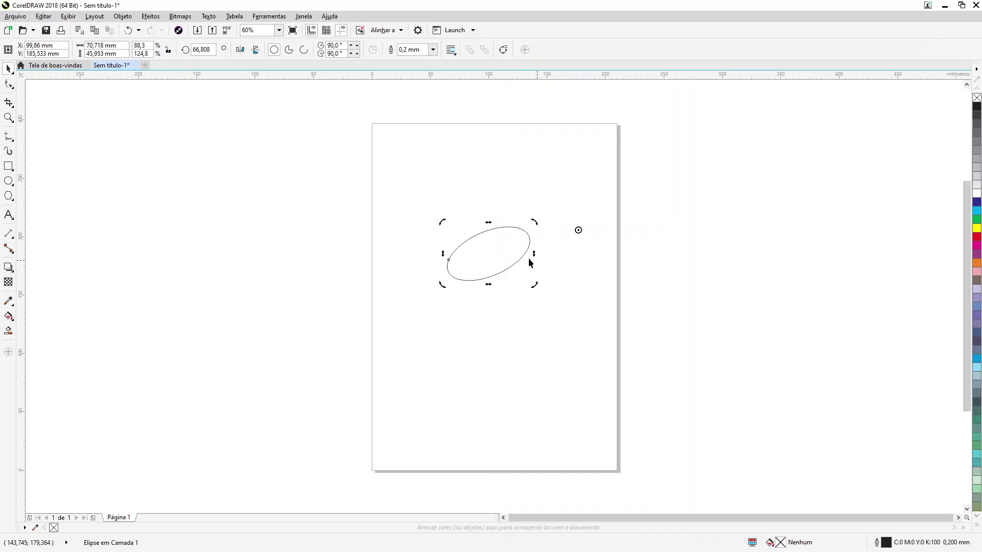
pyautogui.click(522, 257)
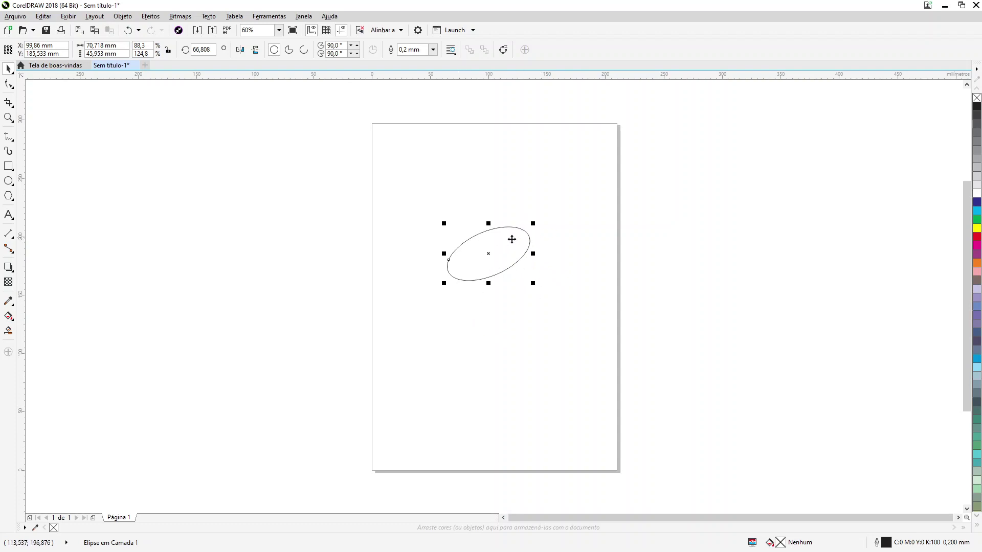
pyautogui.moveTo(488, 285); pyautogui.dragTo(489, 299)
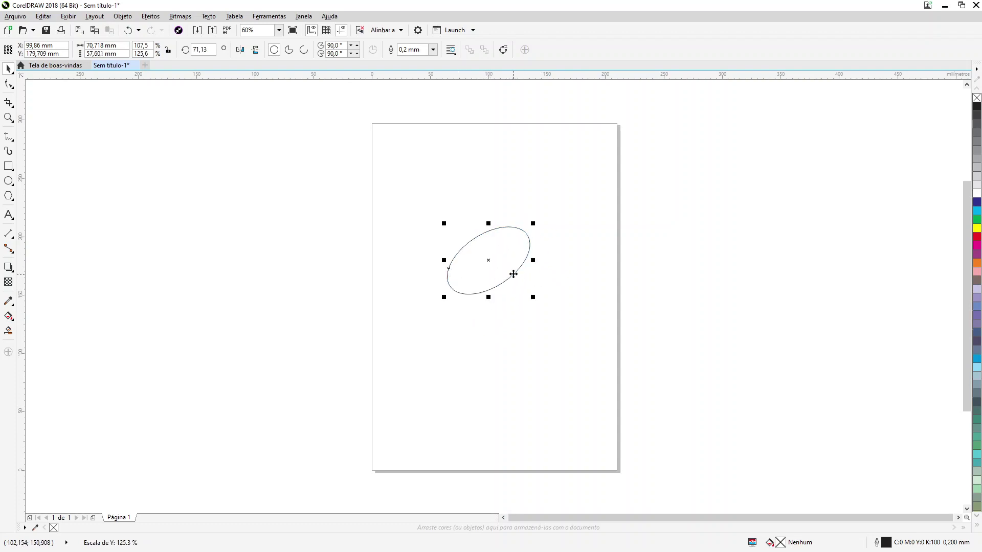
# Delete the remaining tilted ellipse so the page is empty.
pyautogui.click(499, 269)
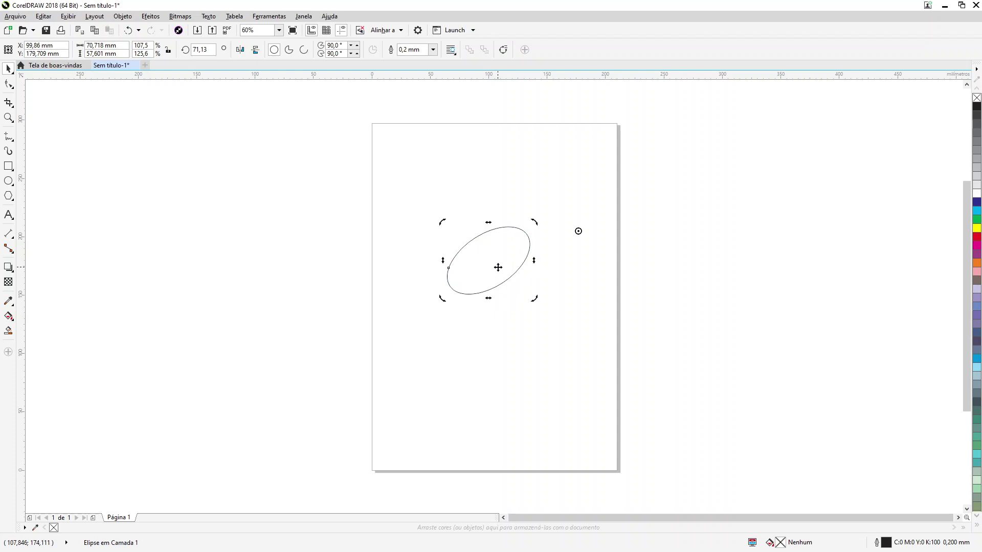
pyautogui.press('Delete')
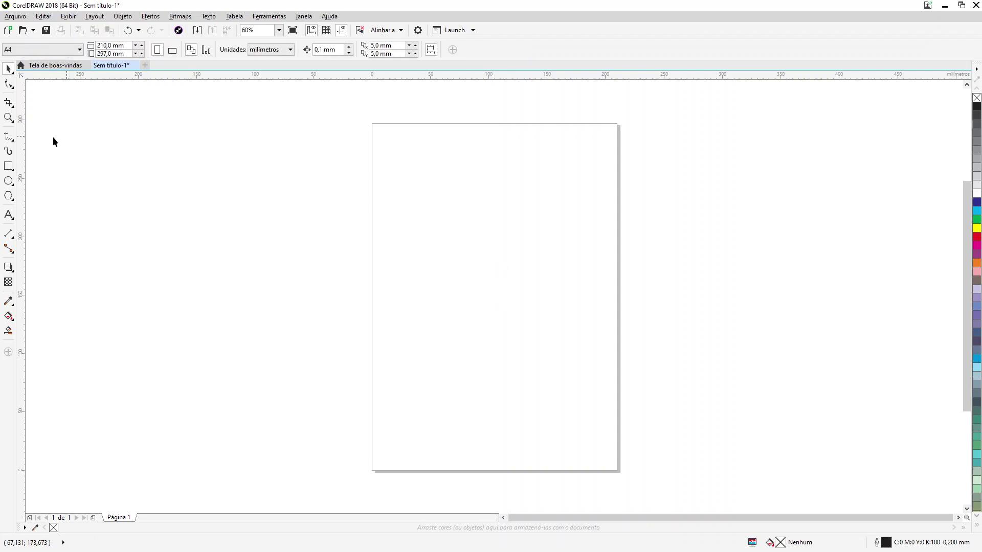
# Draw from the center an ellipse about 79 by 68 mm high on the page and a perfect circle about 76 mm across below right.
pyautogui.click(8, 181)
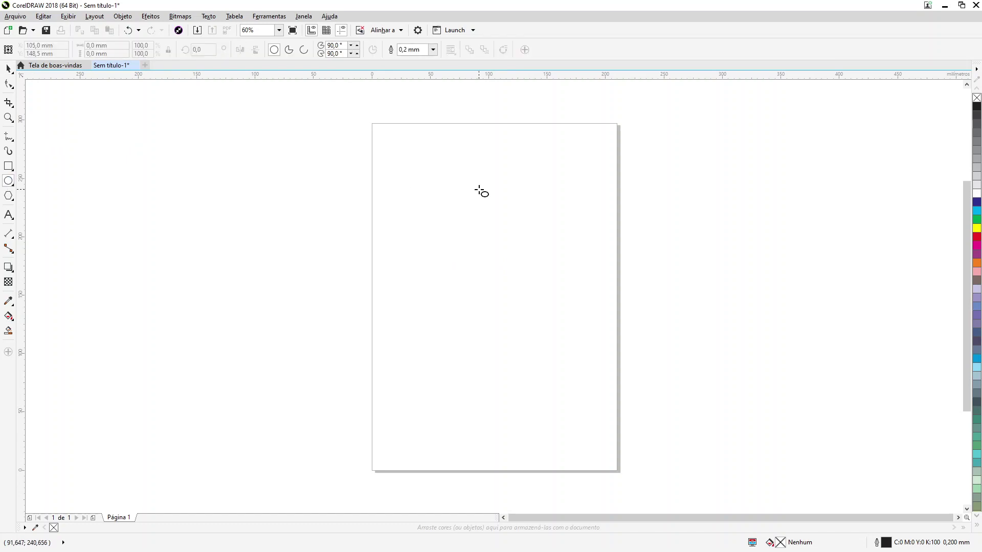
pyautogui.moveTo(457, 187); pyautogui.dragTo(507, 230)
pyautogui.press('shift')
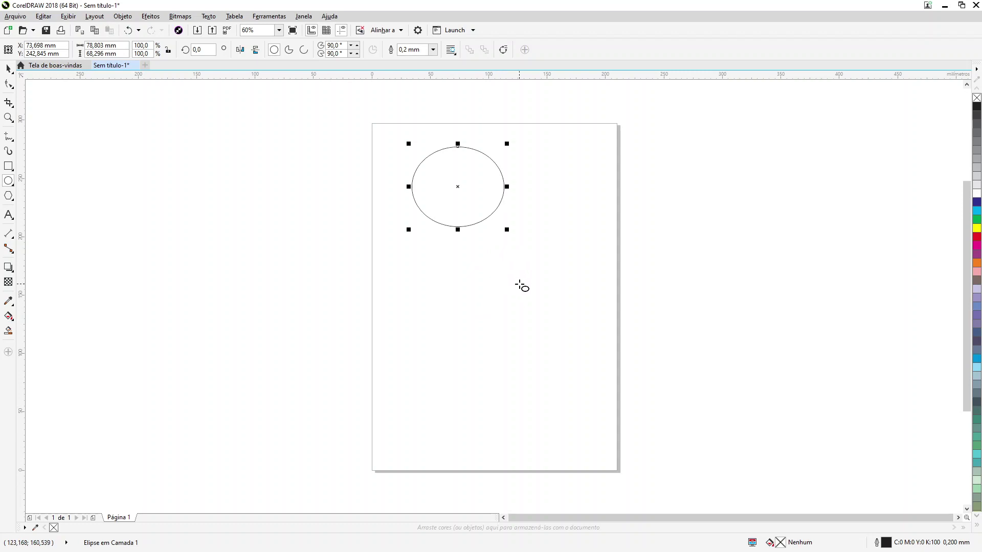
pyautogui.moveTo(520, 285)
pyautogui.mouseDown()
pyautogui.moveTo(589, 366)
pyautogui.moveTo(522, 282)
pyautogui.moveTo(561, 331)
pyautogui.mouseUp()
pyautogui.press('shift')
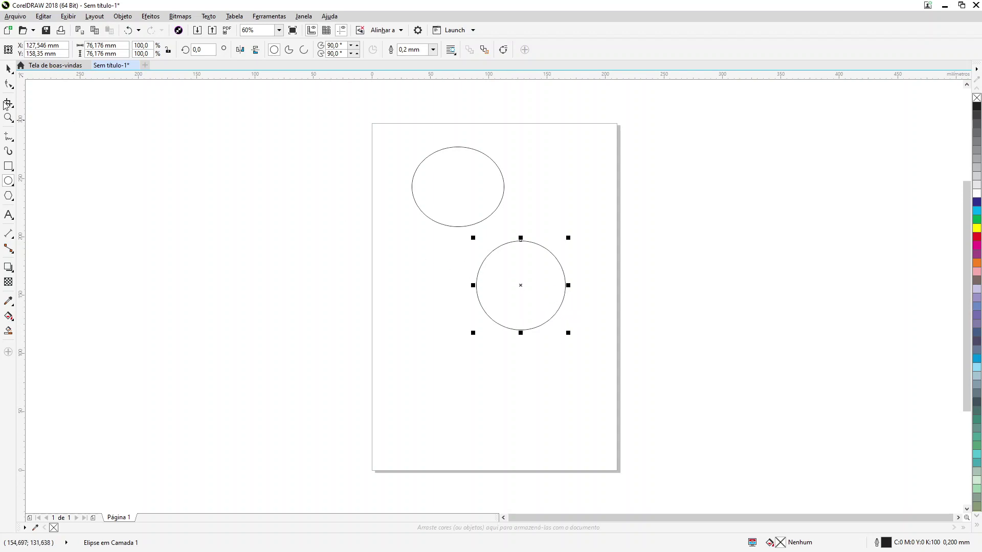
# Flatten the upper ellipse from its top edge to about 34 mm high and convert it into an open arc.
pyautogui.click(9, 69)
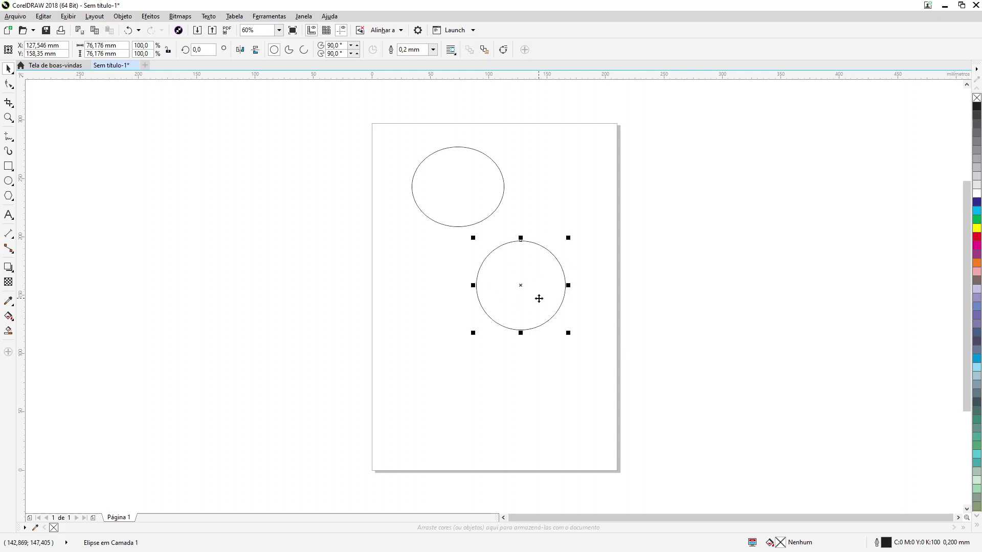
pyautogui.click(439, 184)
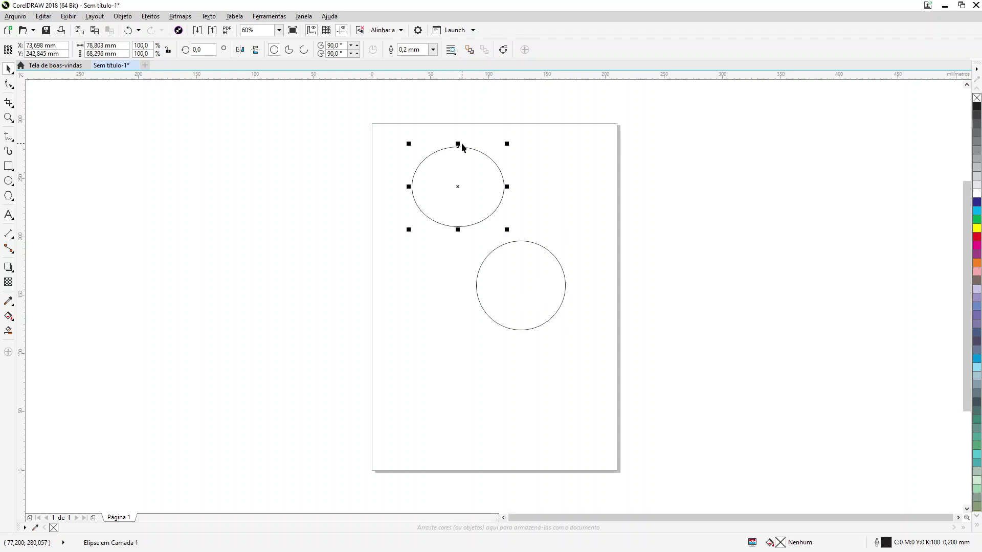
pyautogui.moveTo(457, 144); pyautogui.dragTo(458, 183)
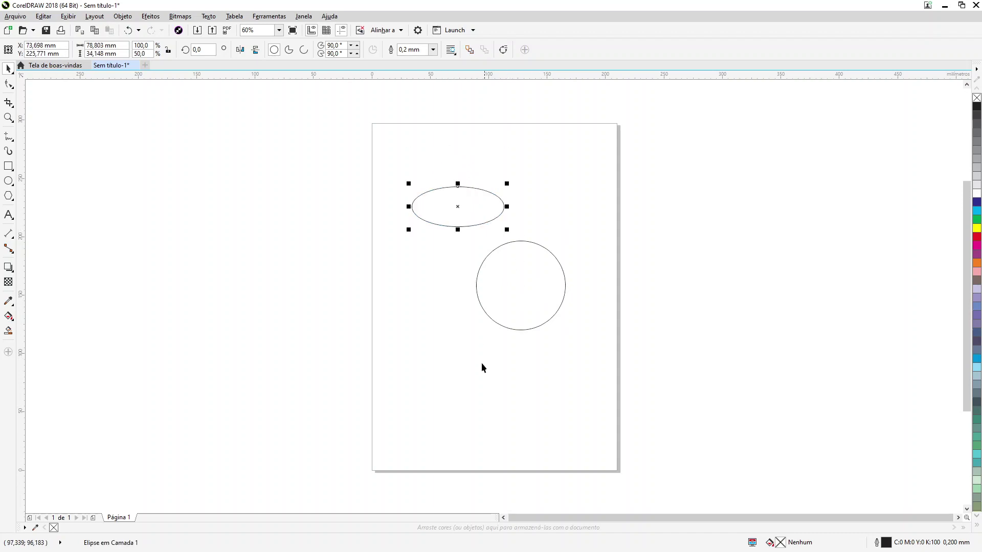
pyautogui.click(288, 50)
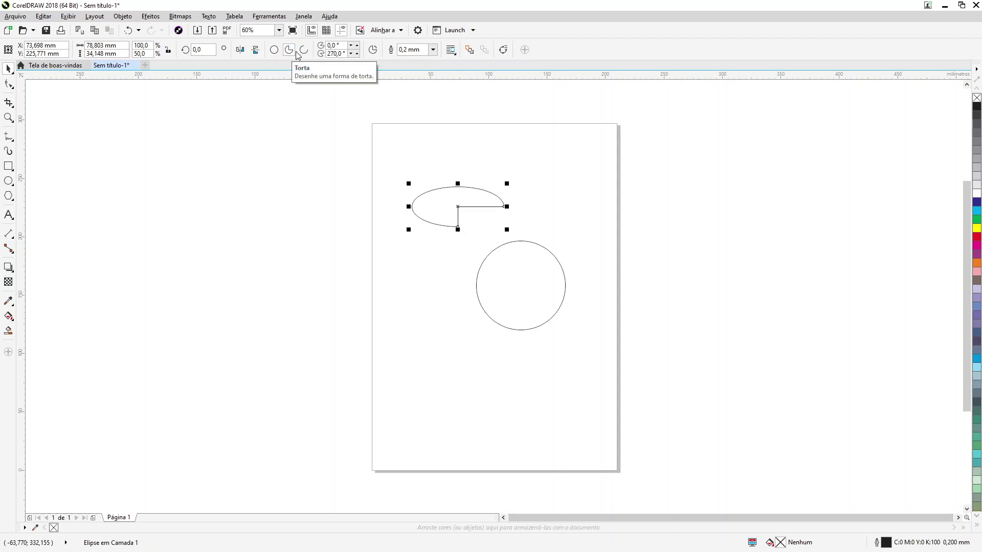
pyautogui.click(303, 50)
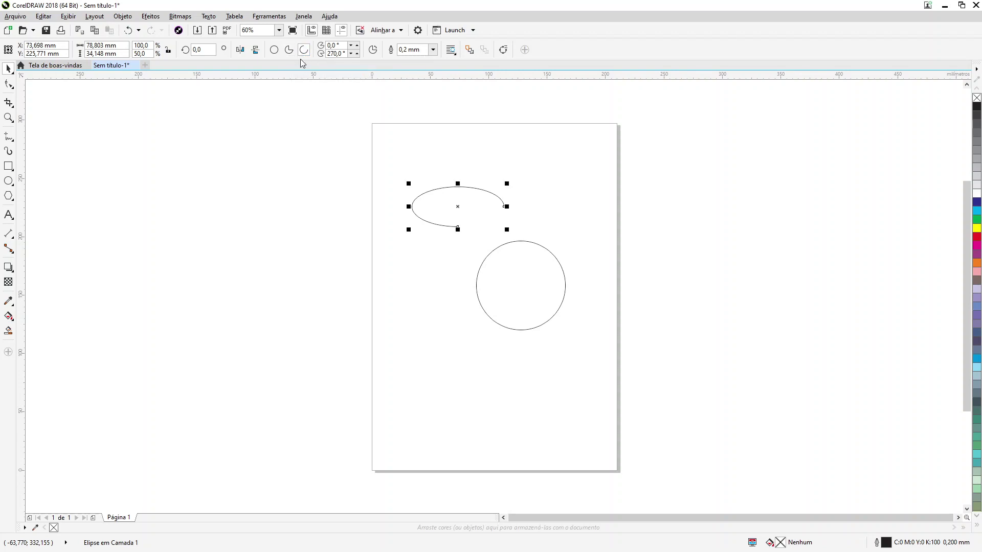
# Convert the lower circle into a pie shape and deselect it.
pyautogui.click(500, 257)
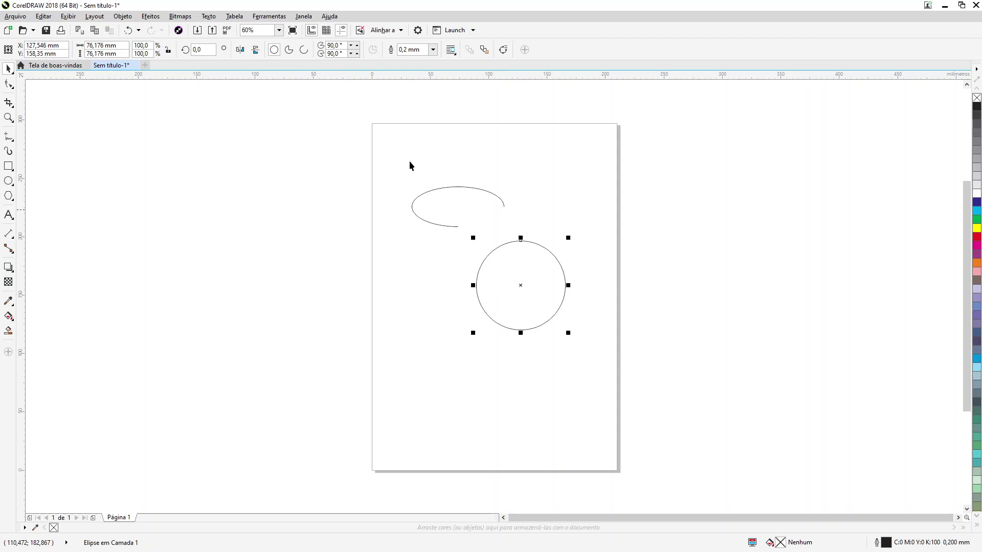
pyautogui.click(290, 50)
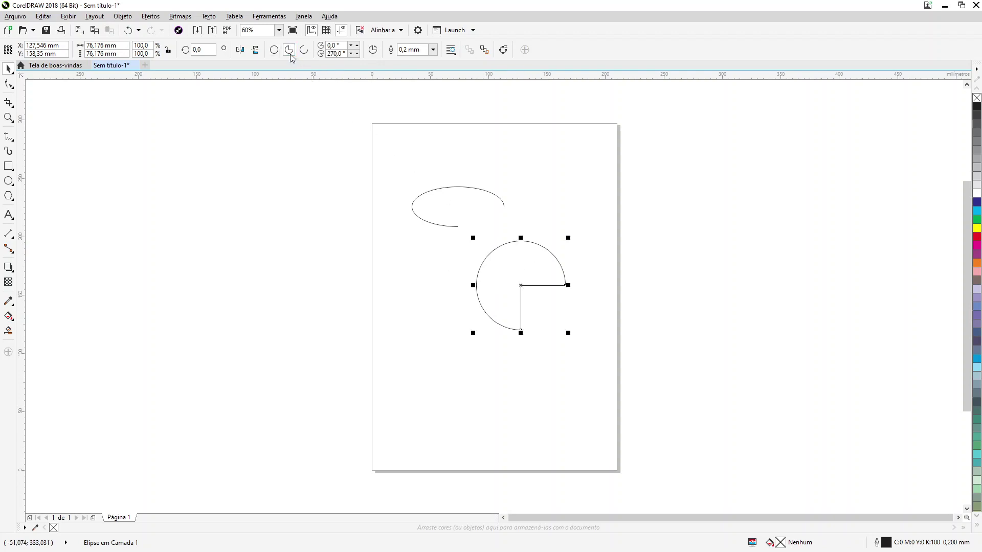
pyautogui.click(306, 51)
pyautogui.click(288, 51)
pyautogui.click(461, 349)
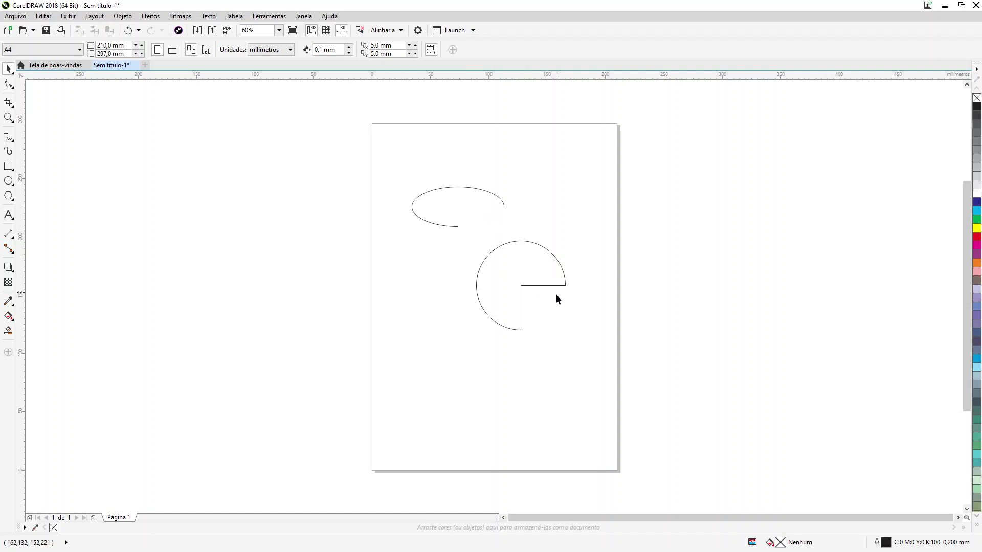
# Set the upper arc's ending angle to 200 degrees.
pyautogui.click(443, 195)
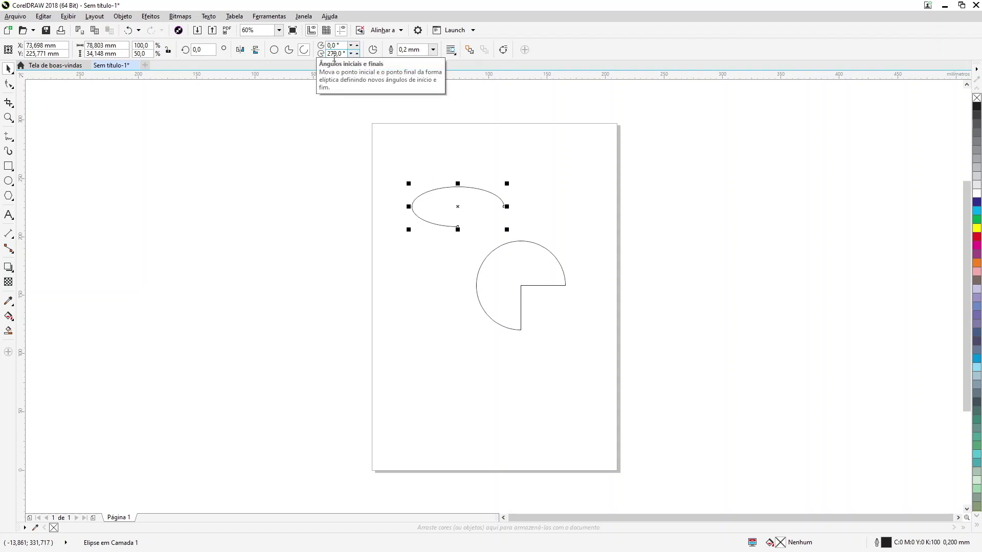
pyautogui.click(328, 45)
pyautogui.click(328, 53)
pyautogui.doubleClick(328, 53)
pyautogui.write('200')
pyautogui.press('Return')
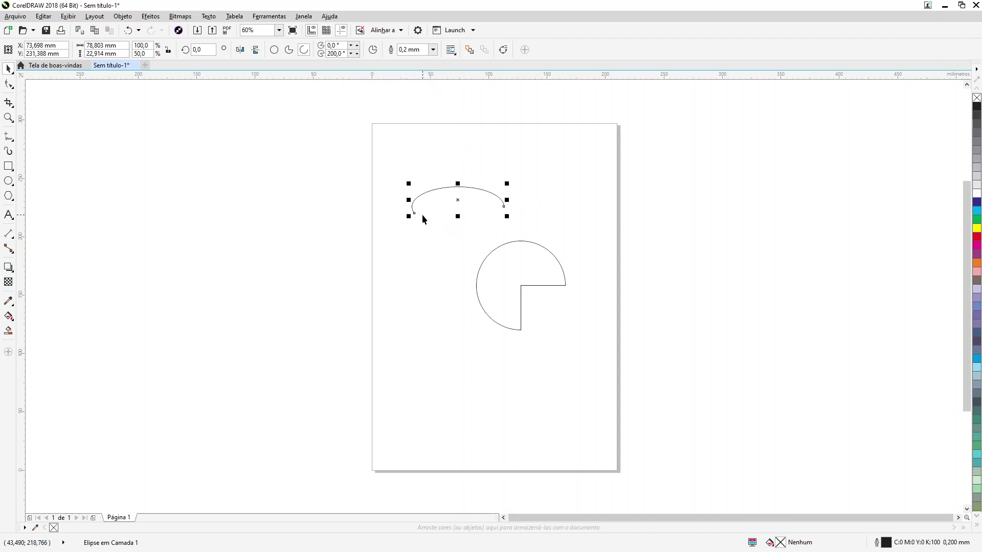
# Set the lower pie shape's starting angle to 90 degrees.
pyautogui.click(510, 284)
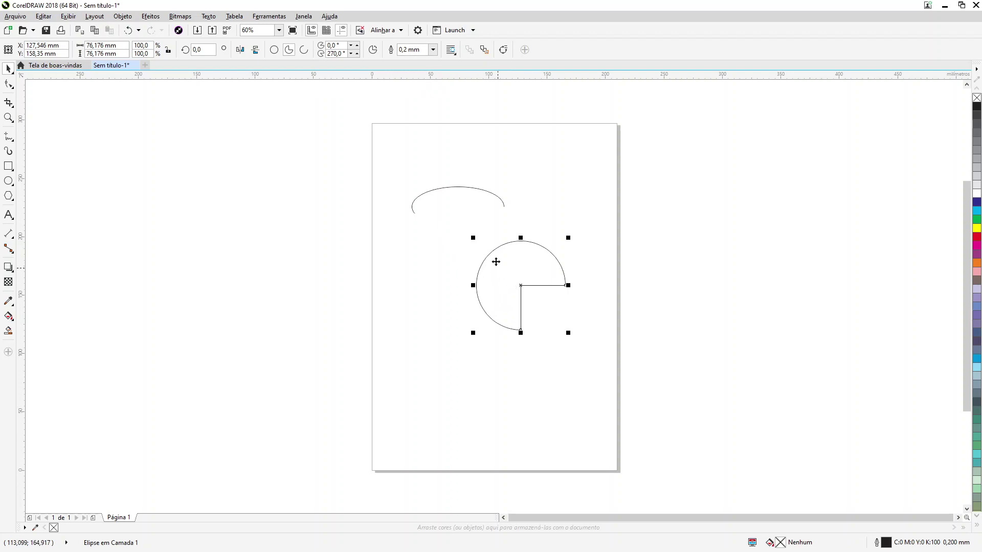
pyautogui.doubleClick(332, 45)
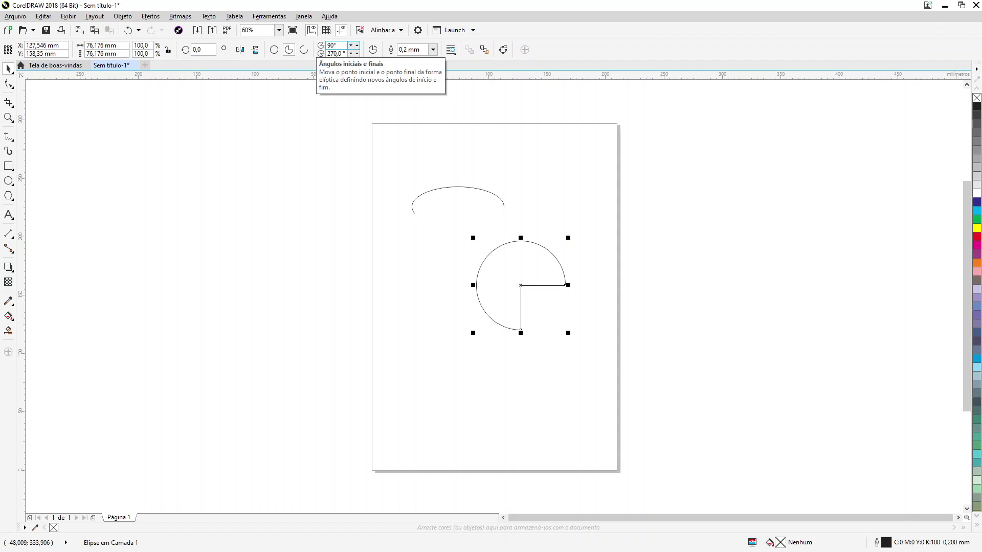
pyautogui.press('Return')
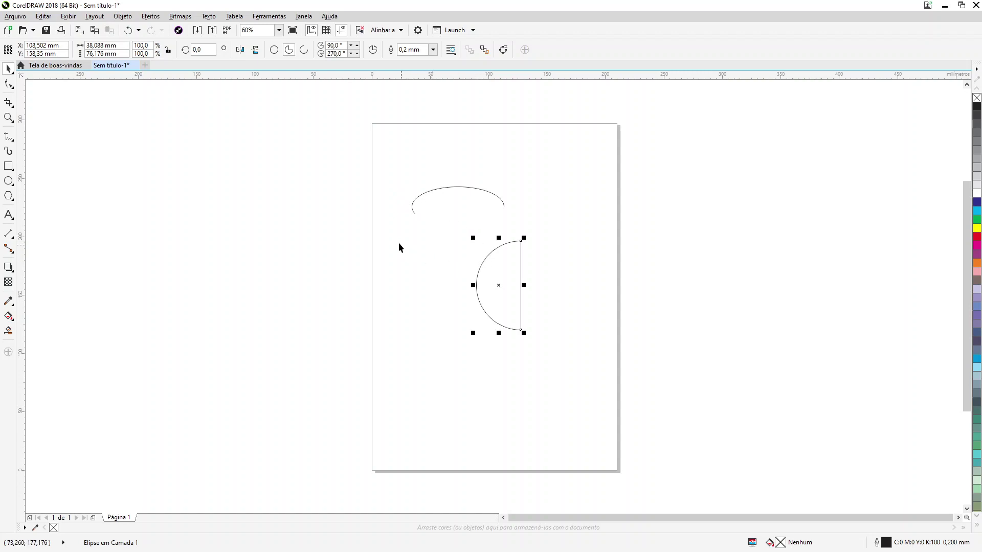
# Use the Shape tool to move the half-circle's upper end node clockwise, leaving a wedge cut out at its lower right.
pyautogui.click(9, 84)
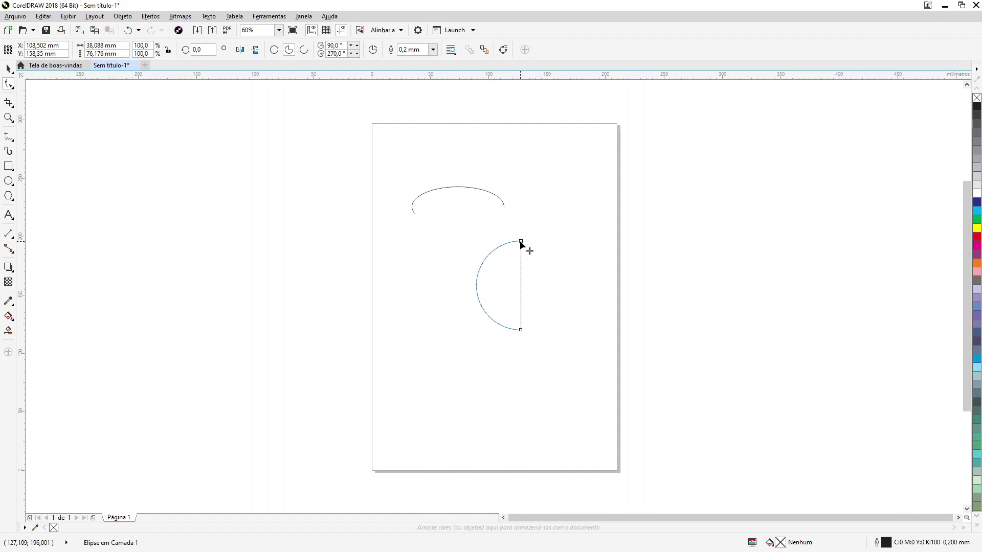
pyautogui.moveTo(522, 246); pyautogui.dragTo(524, 255)
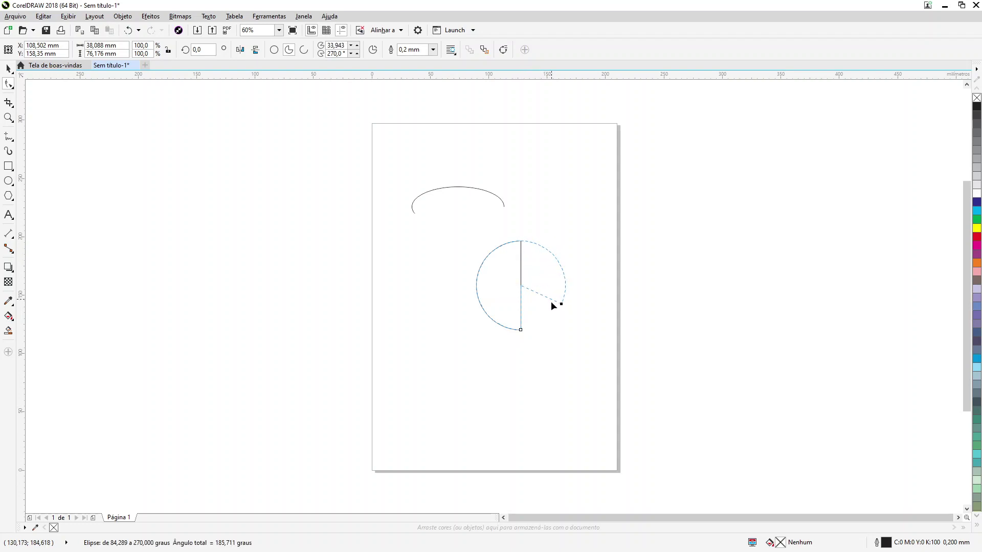
pyautogui.moveTo(551, 302); pyautogui.dragTo(542, 274)
# Reshape the upper arc by moving its end node back and forth along the ellipse to an ending angle of about 218 degrees.
pyautogui.click(475, 200)
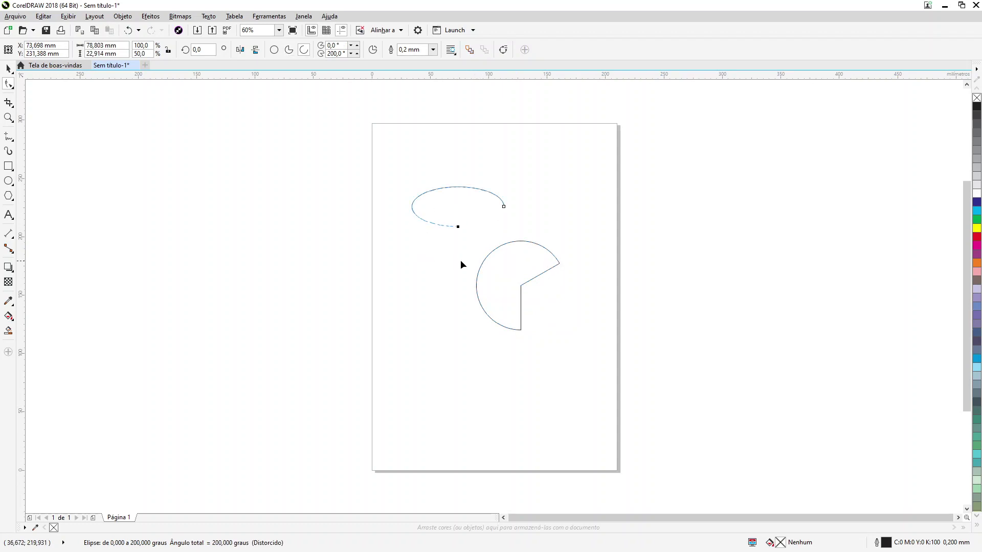
pyautogui.moveTo(504, 236); pyautogui.dragTo(489, 254)
pyautogui.moveTo(397, 234); pyautogui.dragTo(377, 189)
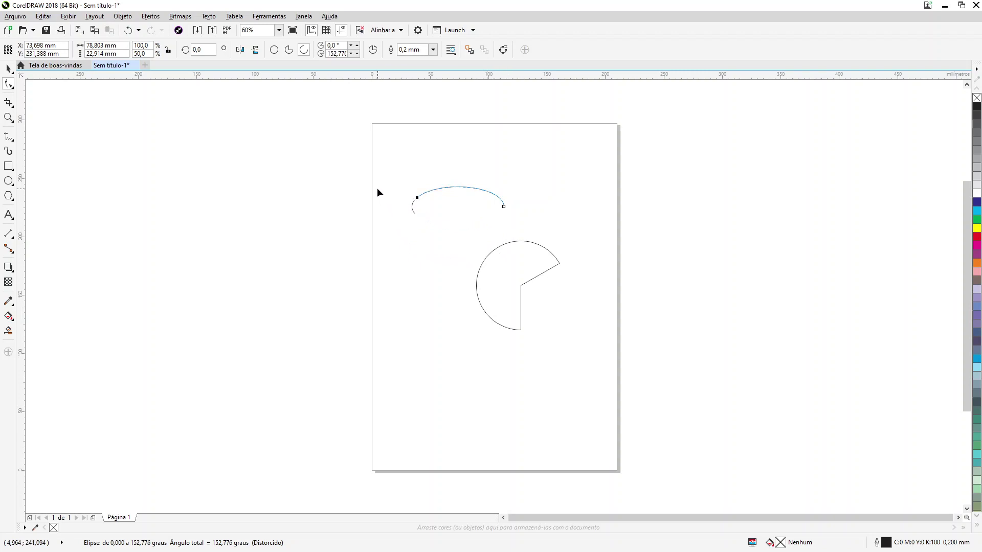
pyautogui.moveTo(500, 228); pyautogui.dragTo(499, 231)
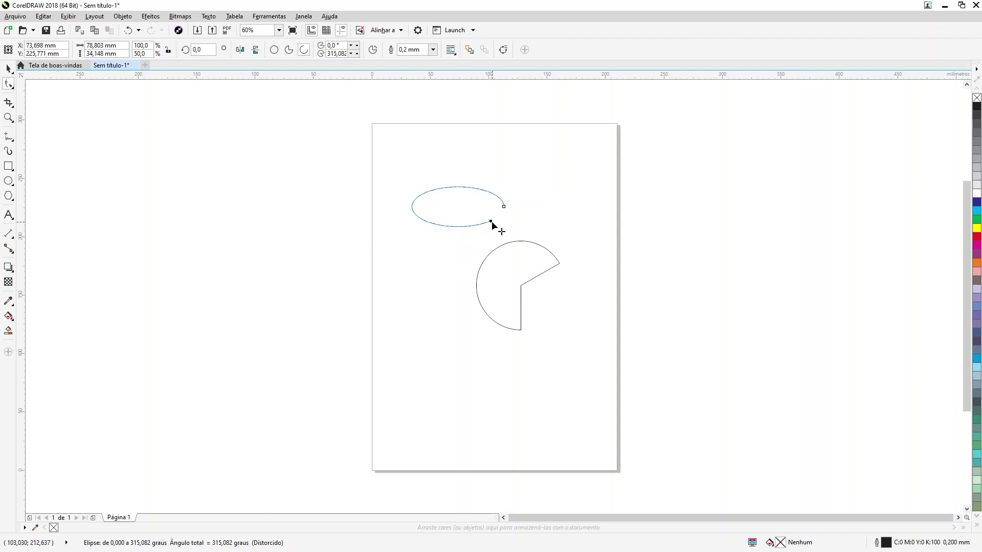
pyautogui.moveTo(490, 222); pyautogui.dragTo(491, 229)
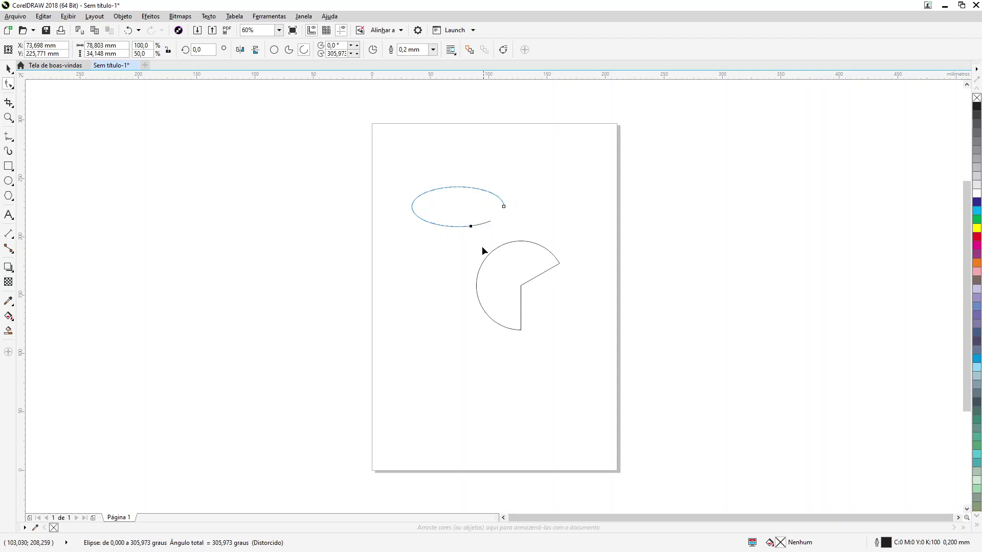
pyautogui.moveTo(452, 260); pyautogui.dragTo(390, 233)
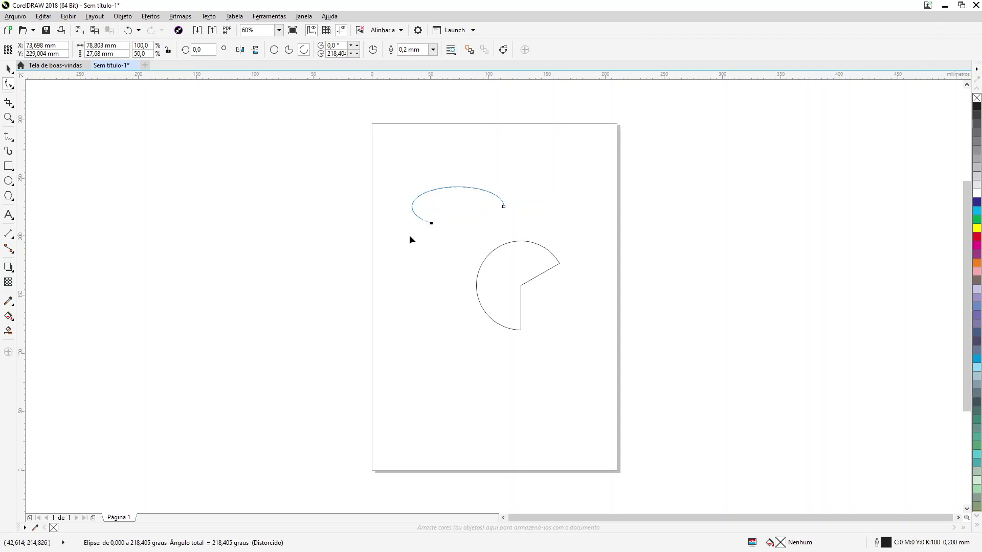
# Move the upper arc's end node along and inside the ellipse to turn it into a pie ending at about 291 degrees.
pyautogui.moveTo(410, 236); pyautogui.dragTo(528, 197)
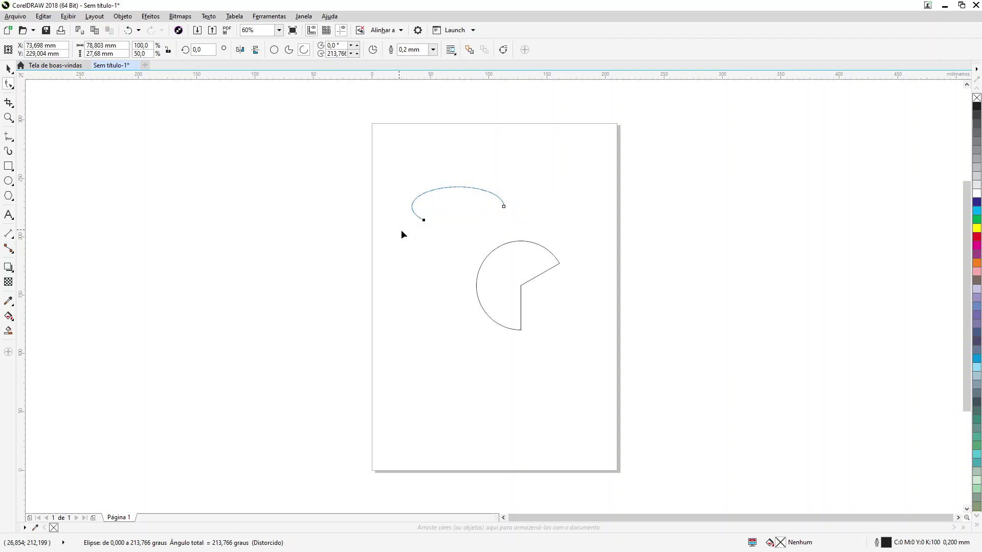
pyautogui.moveTo(401, 234); pyautogui.dragTo(397, 189)
pyautogui.moveTo(518, 203); pyautogui.dragTo(444, 250)
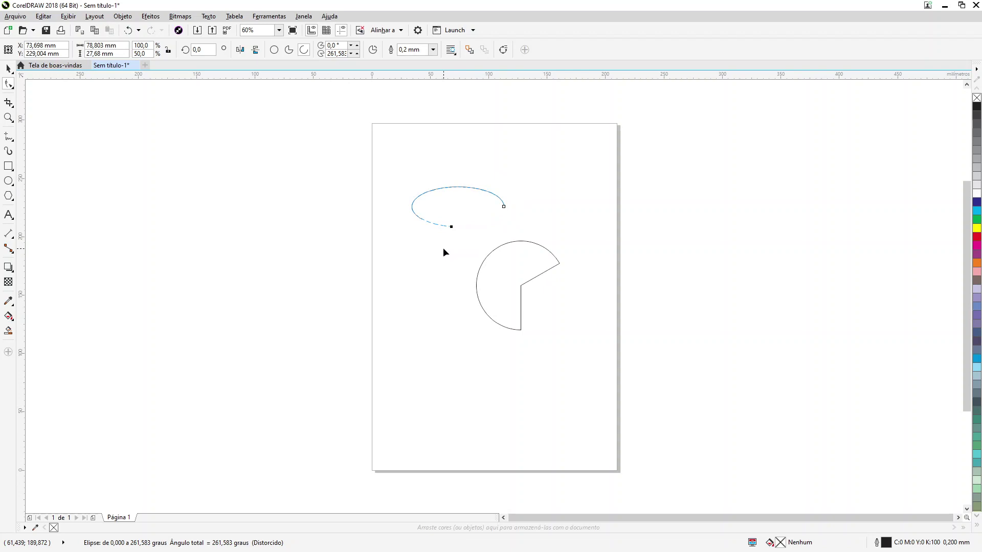
pyautogui.moveTo(443, 248); pyautogui.dragTo(476, 225)
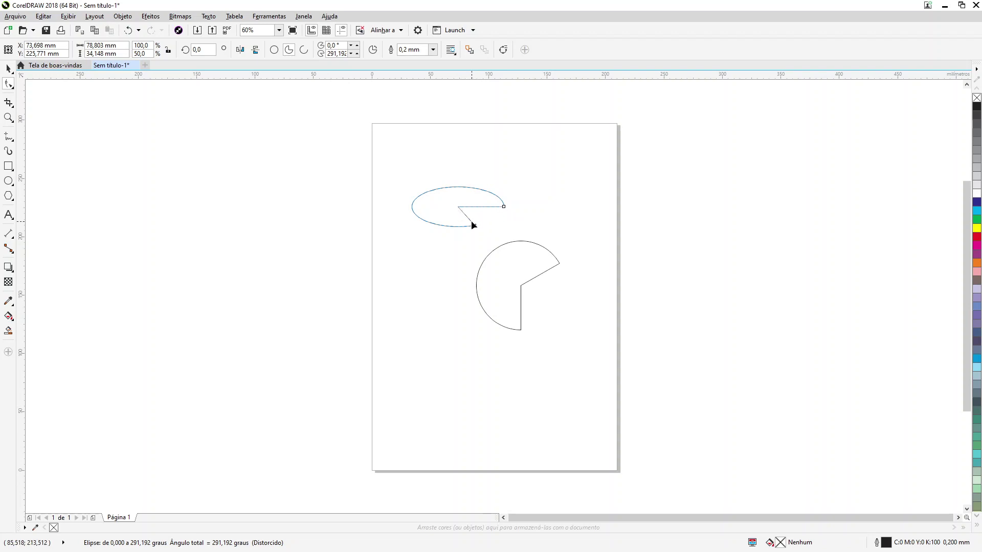
# Move the lower pie's end node outside the circle to turn it into an open arc ending at about 337 degrees.
pyautogui.click(500, 289)
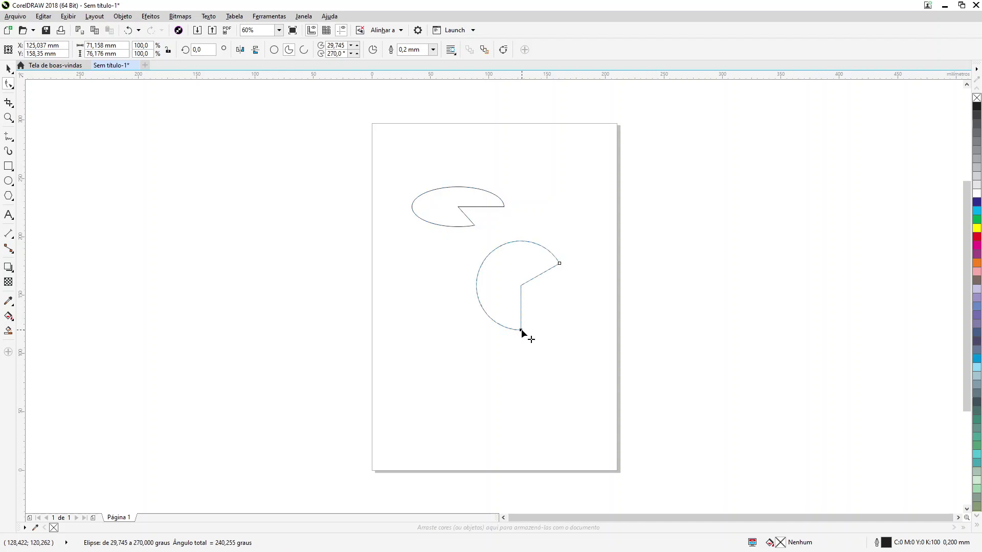
pyautogui.moveTo(521, 331); pyautogui.dragTo(566, 332)
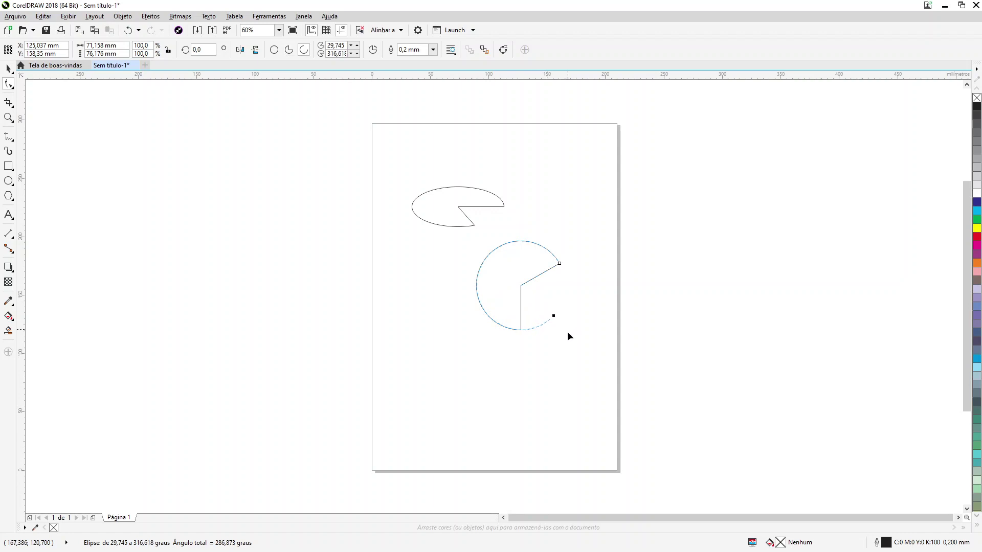
pyautogui.moveTo(451, 350); pyautogui.dragTo(435, 328)
pyautogui.moveTo(561, 313); pyautogui.dragTo(590, 314)
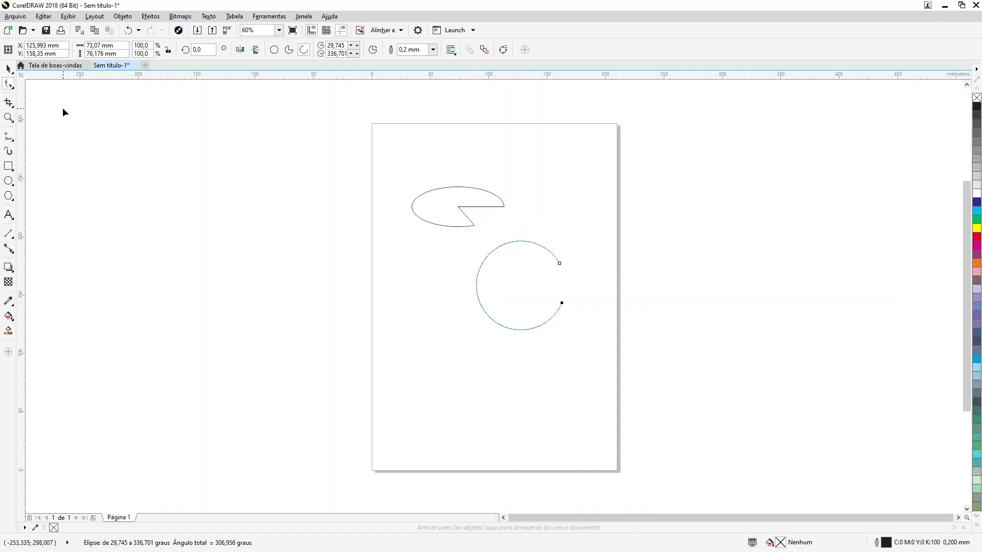
# Move the lower arc down about 30 mm and scale it proportionally to about 64 mm wide.
pyautogui.click(8, 68)
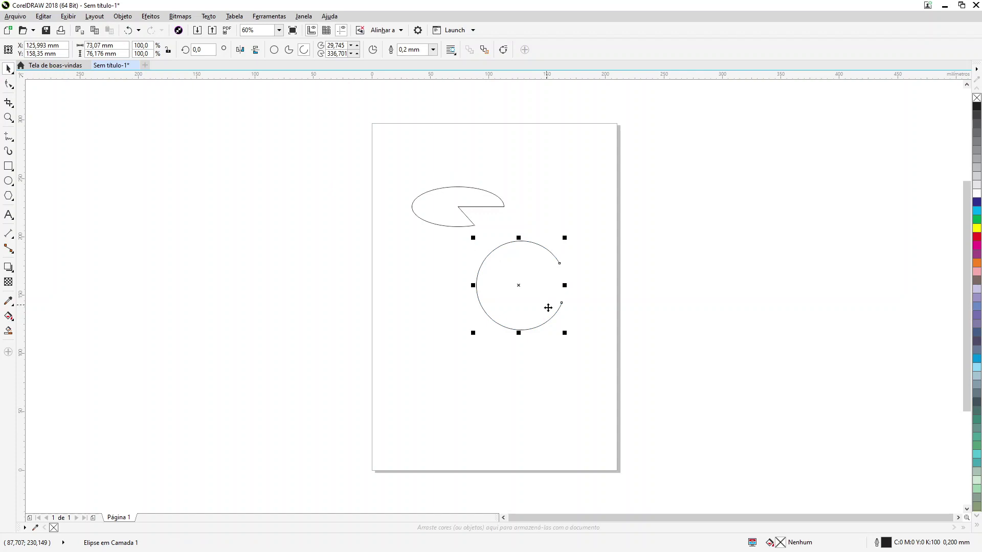
pyautogui.moveTo(513, 292); pyautogui.dragTo(510, 327)
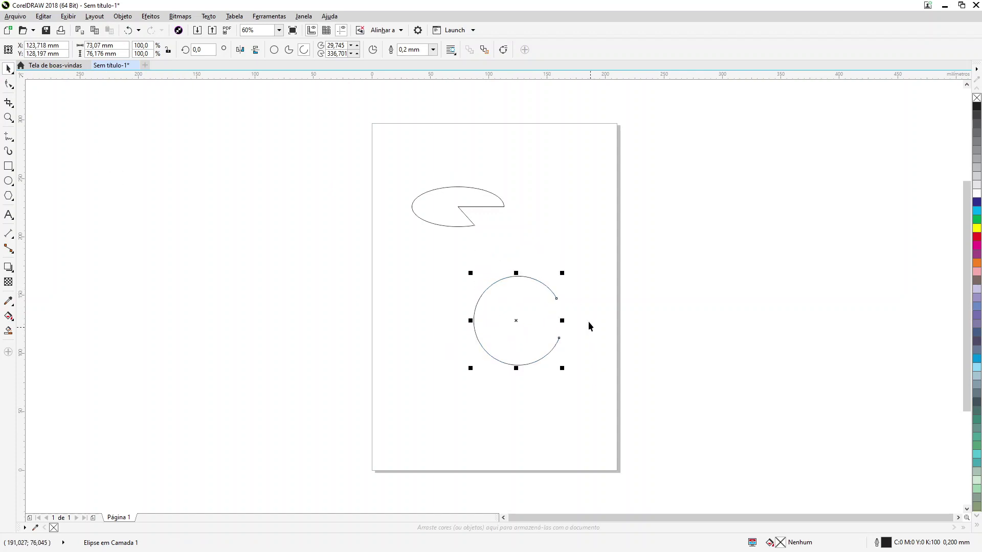
pyautogui.moveTo(562, 273); pyautogui.dragTo(582, 326)
pyautogui.hotkey('ctrl', 'z')
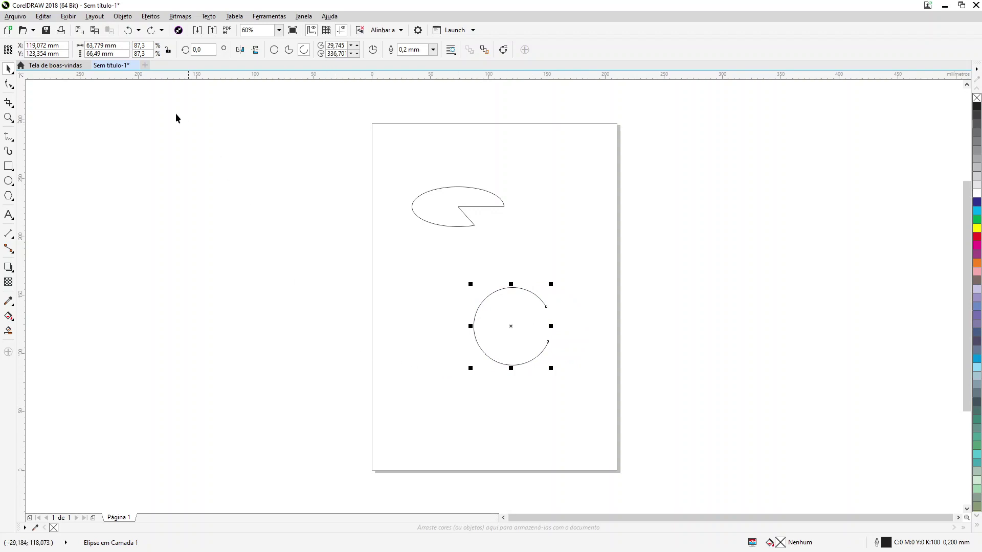
# Set the lower arc's width and height to 100 mm and move it to the horizontal middle of the page.
pyautogui.doubleClick(88, 45)
pyautogui.write('100')
pyautogui.press('Return')
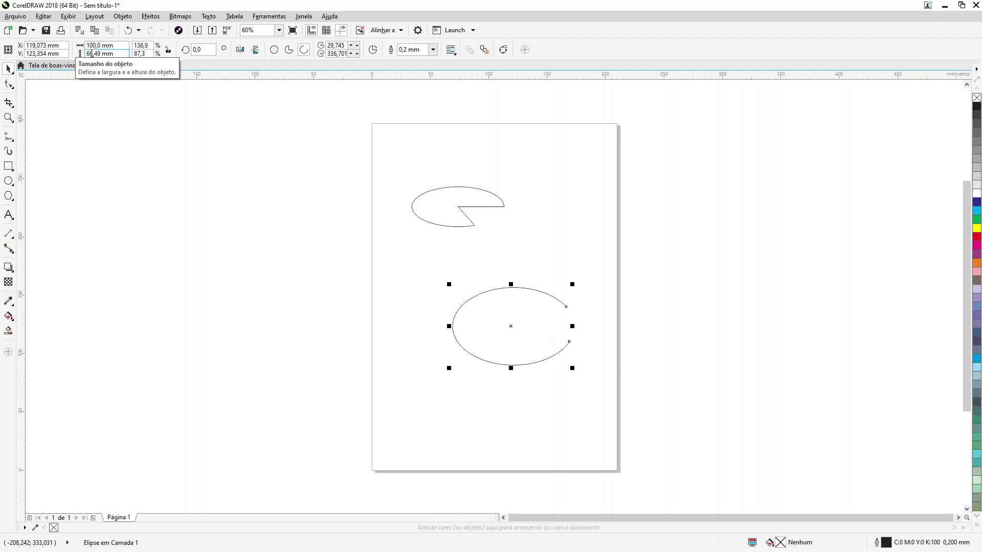
pyautogui.doubleClick(88, 53)
pyautogui.write('100')
pyautogui.press('Return')
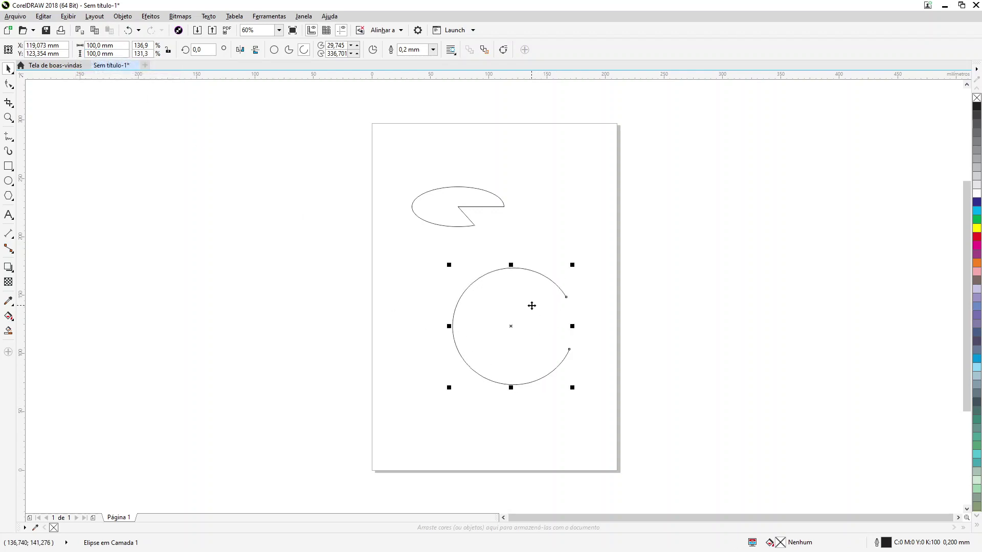
pyautogui.moveTo(522, 325); pyautogui.dragTo(499, 331)
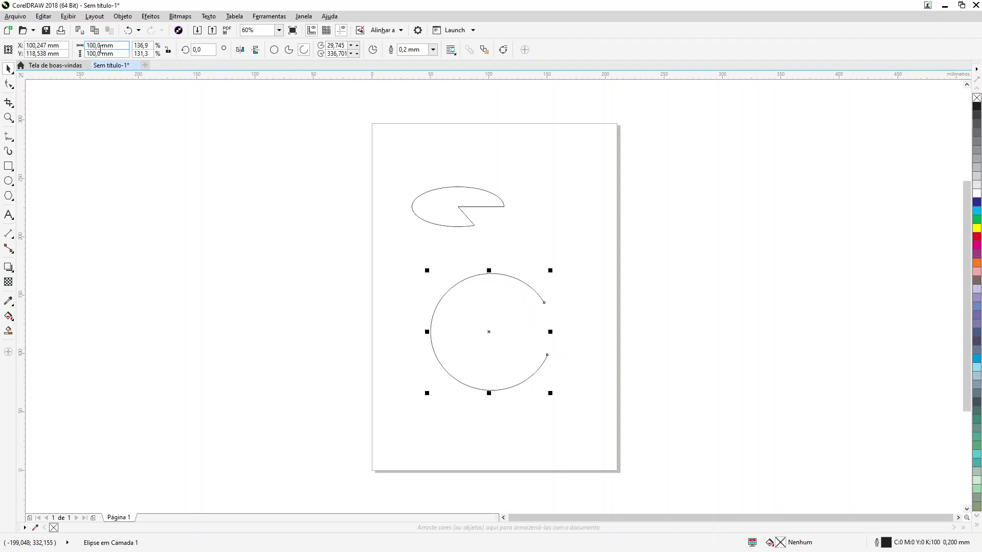
# Set the upper pie's size to 30 mm wide and 80 mm high, and stretch it horizontally to about 83 mm wide.
pyautogui.click(456, 211)
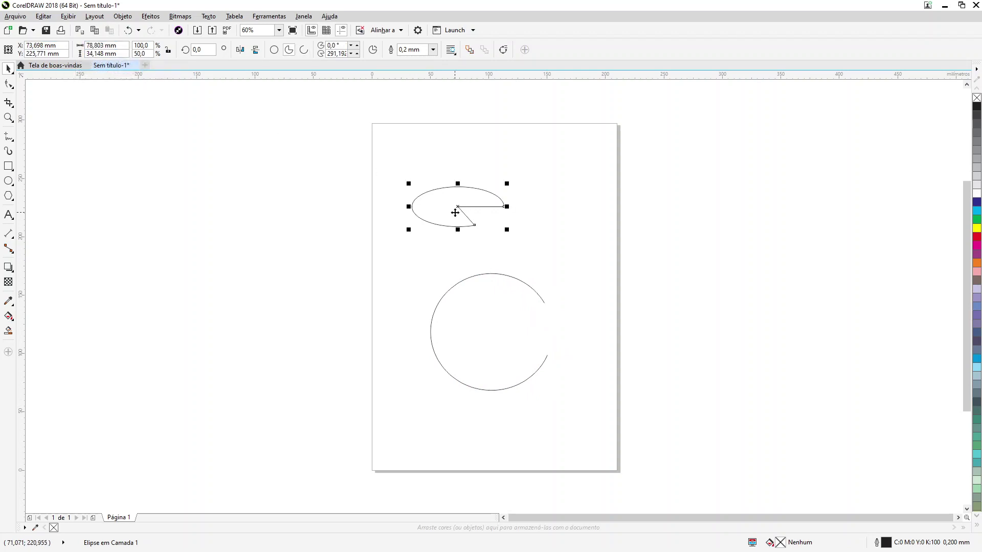
pyautogui.click(87, 44)
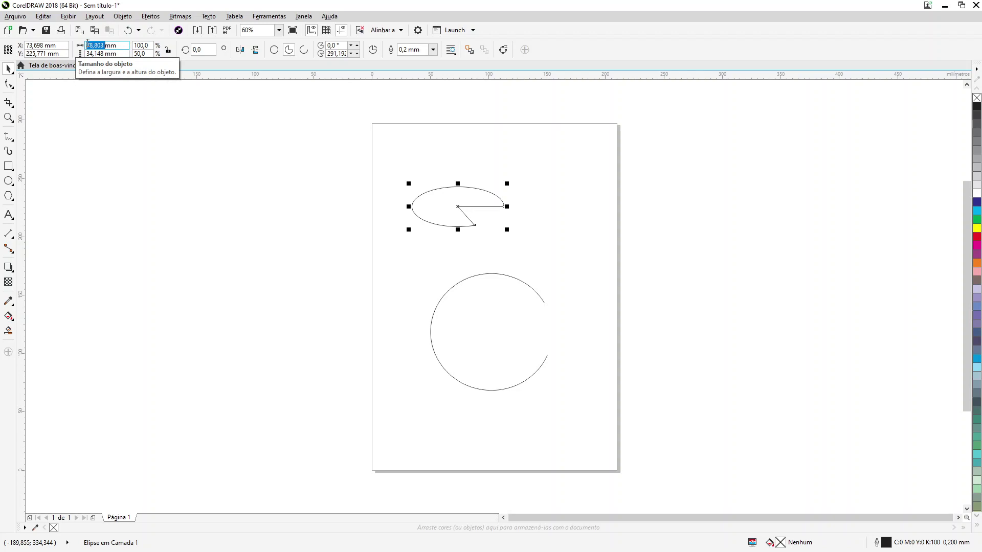
pyautogui.write('30')
pyautogui.press('Return')
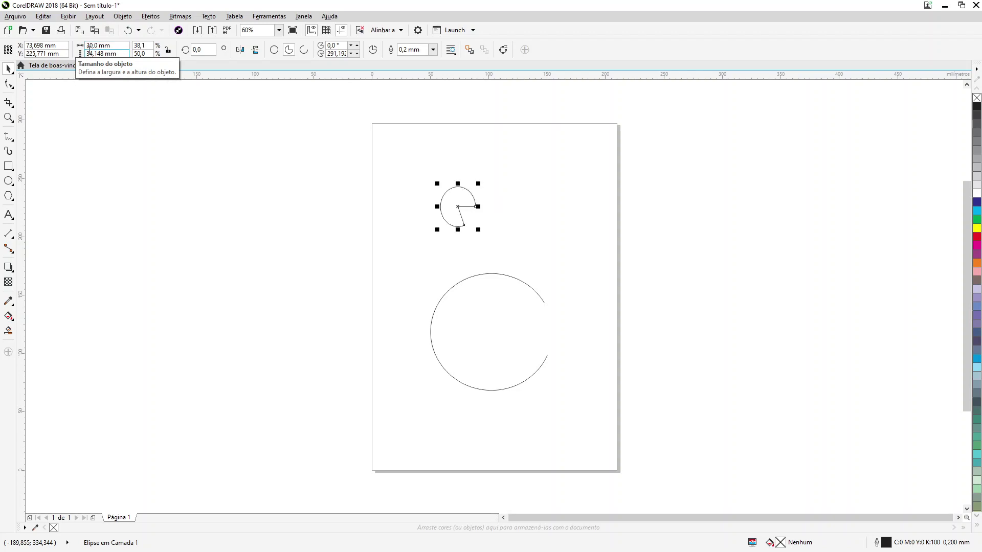
pyautogui.doubleClick(87, 53)
pyautogui.write('80')
pyautogui.press('Return')
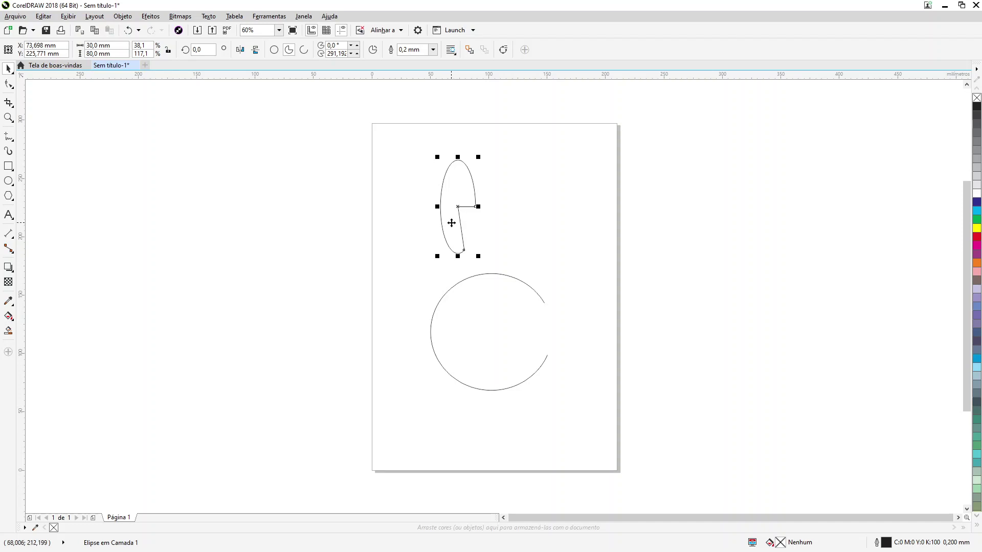
pyautogui.moveTo(479, 207); pyautogui.dragTo(539, 207)
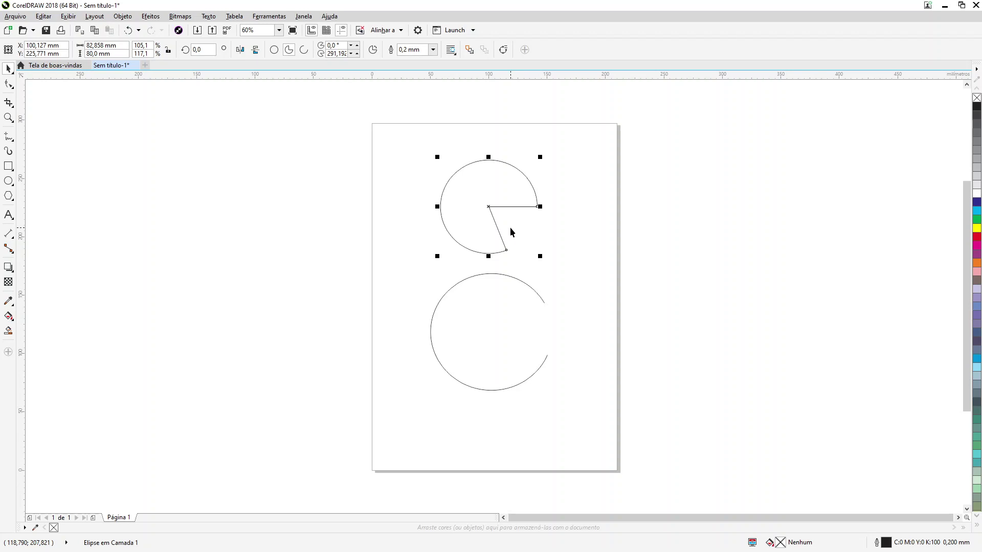
# Fill the upper pie with green and give it a yellow outline 5.0 mm thick.
pyautogui.click(505, 296)
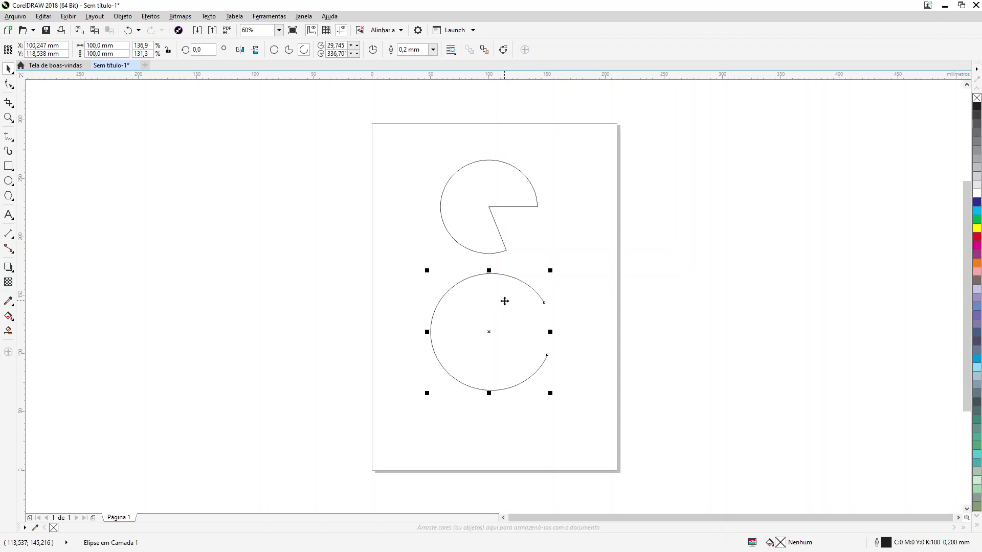
pyautogui.click(484, 219)
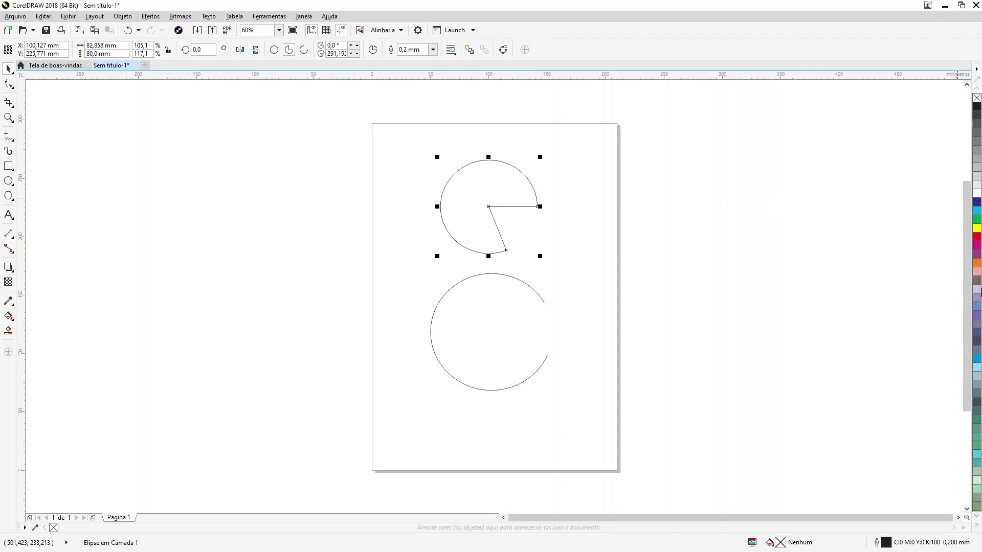
pyautogui.click(976, 220)
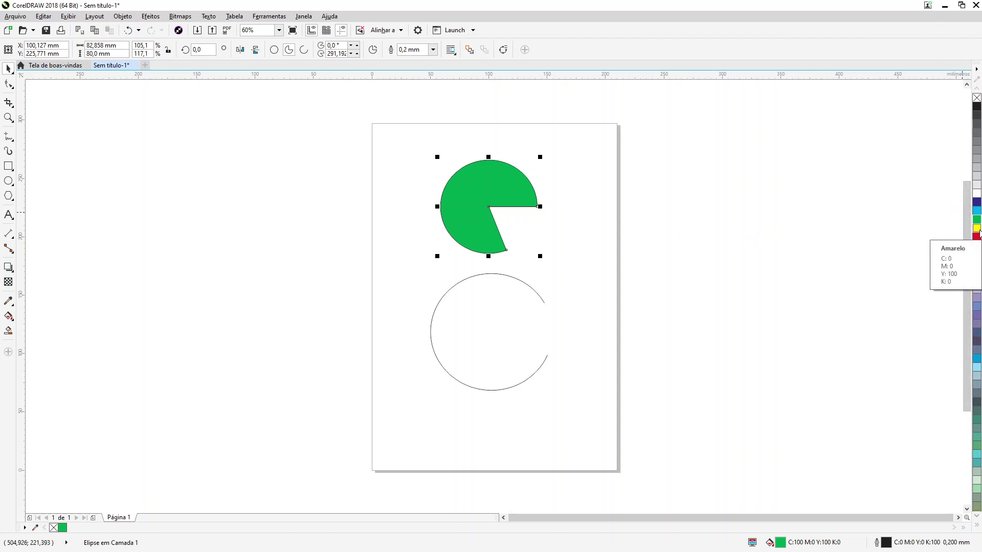
pyautogui.rightClick(976, 228)
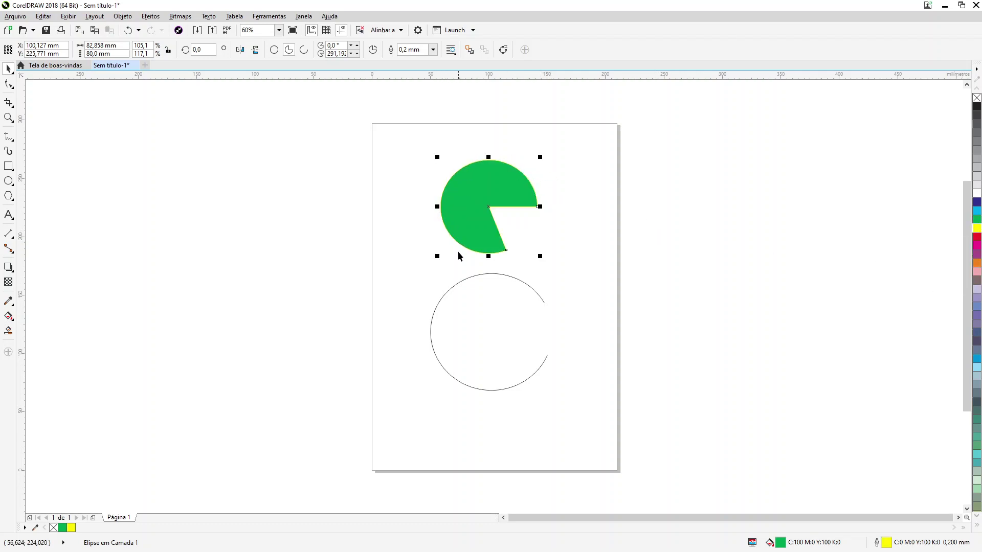
pyautogui.click(433, 50)
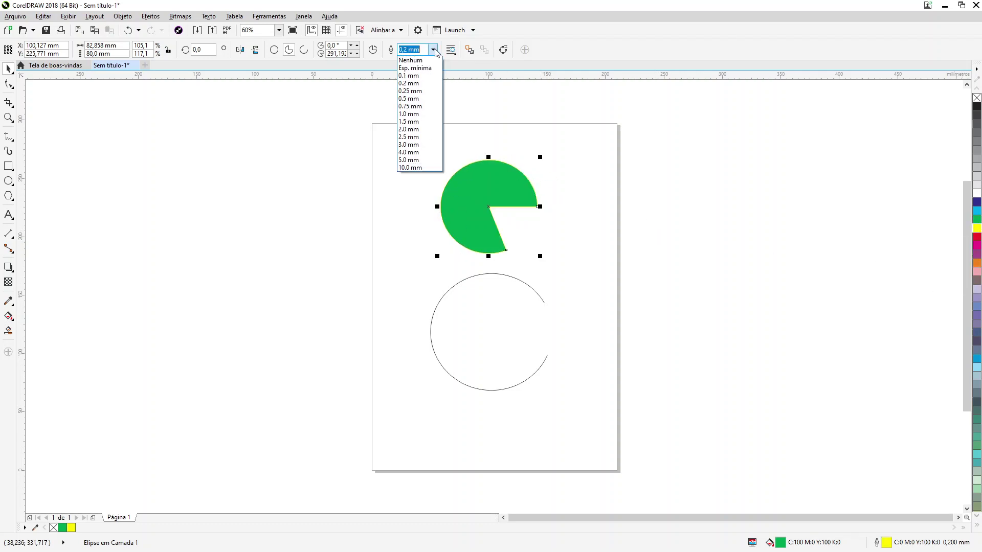
pyautogui.click(424, 160)
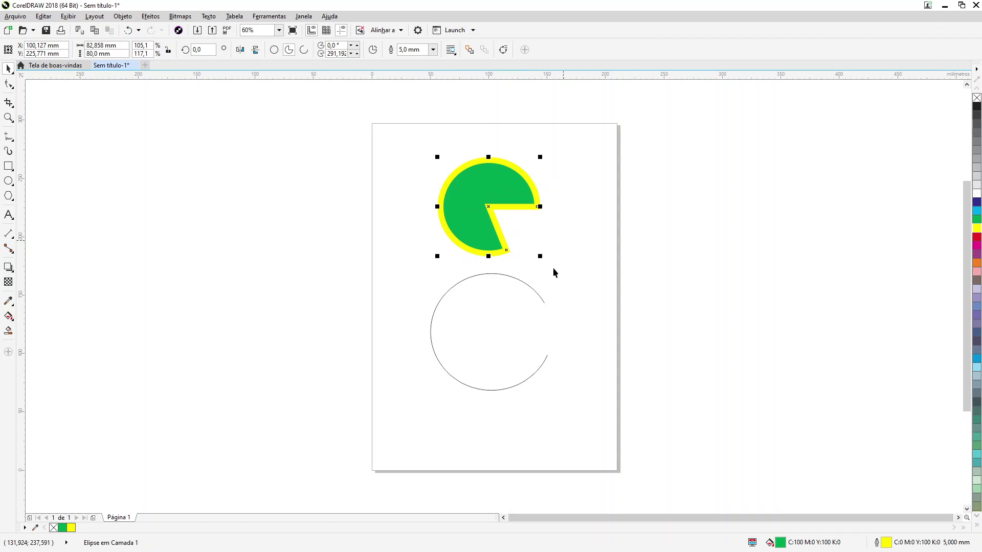
# Assign a magenta fill to the lower arc and give it a dark blue outline 2.0 mm thick.
pyautogui.click(475, 342)
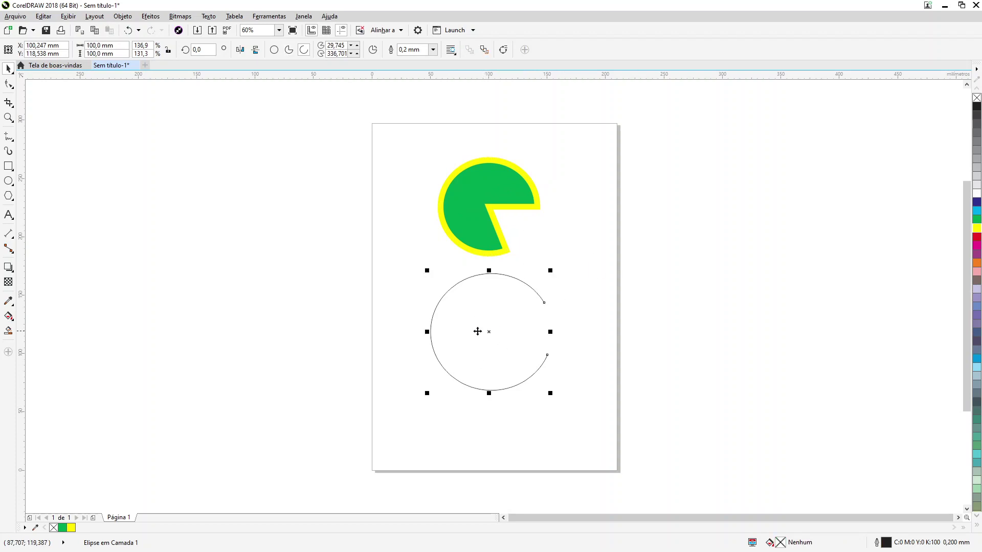
pyautogui.click(977, 247)
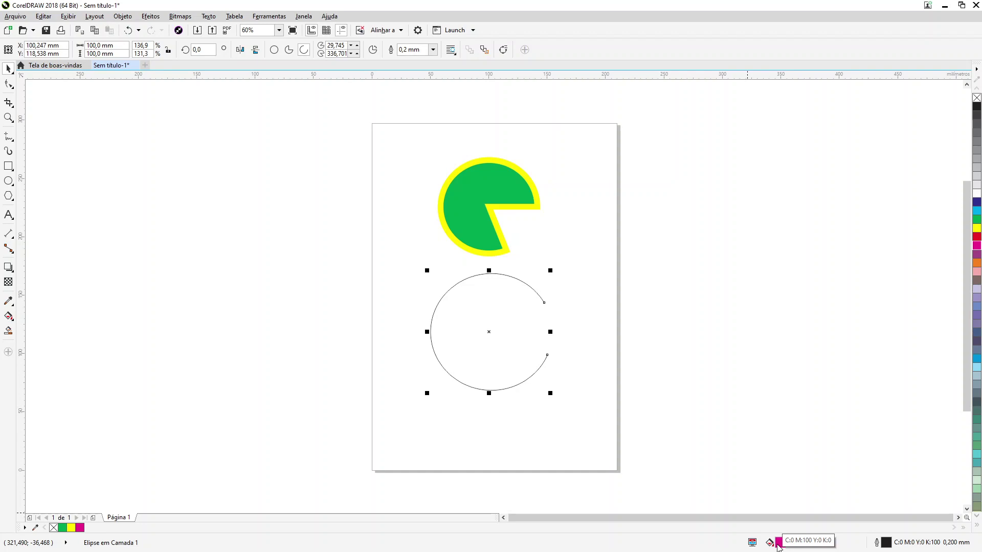
pyautogui.click(487, 183)
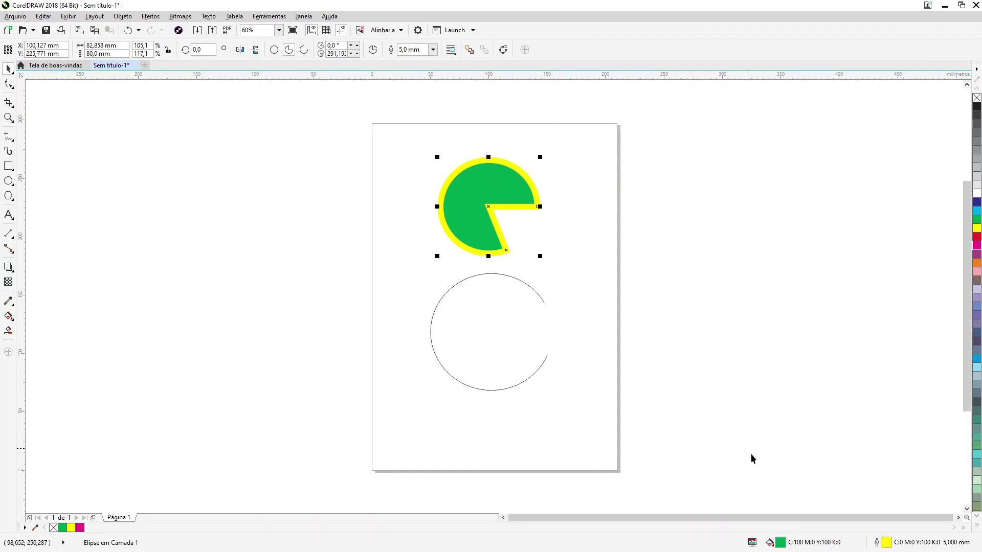
pyautogui.click(550, 348)
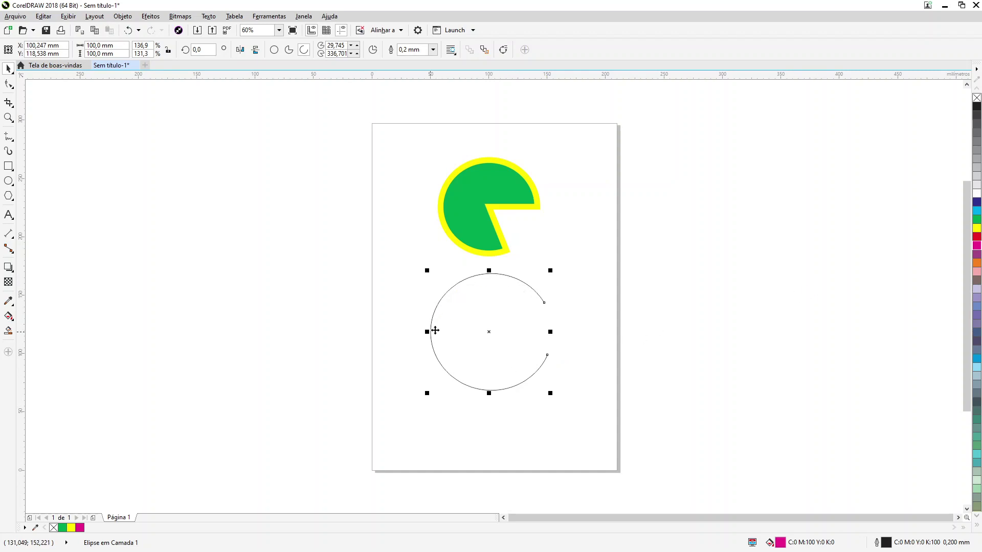
pyautogui.rightClick(976, 203)
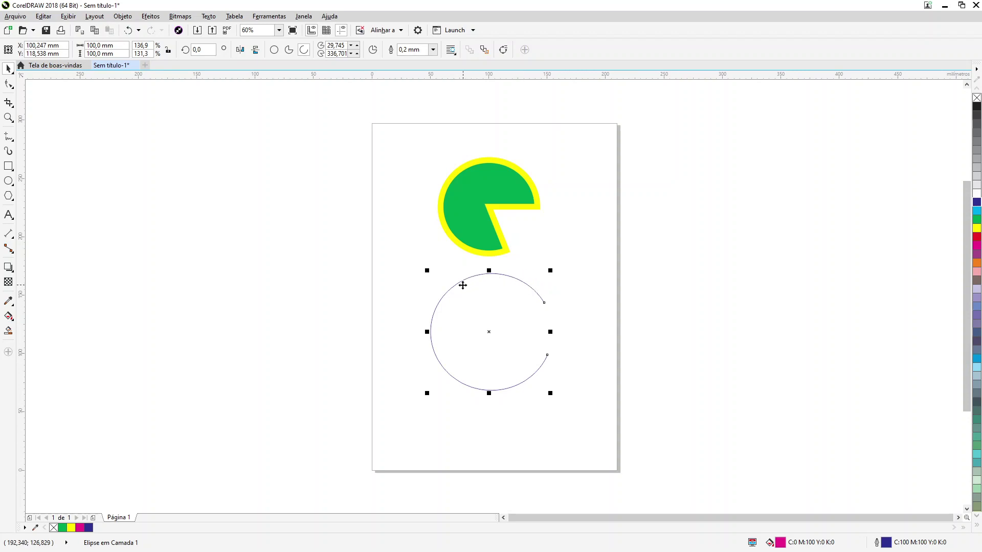
pyautogui.click(433, 51)
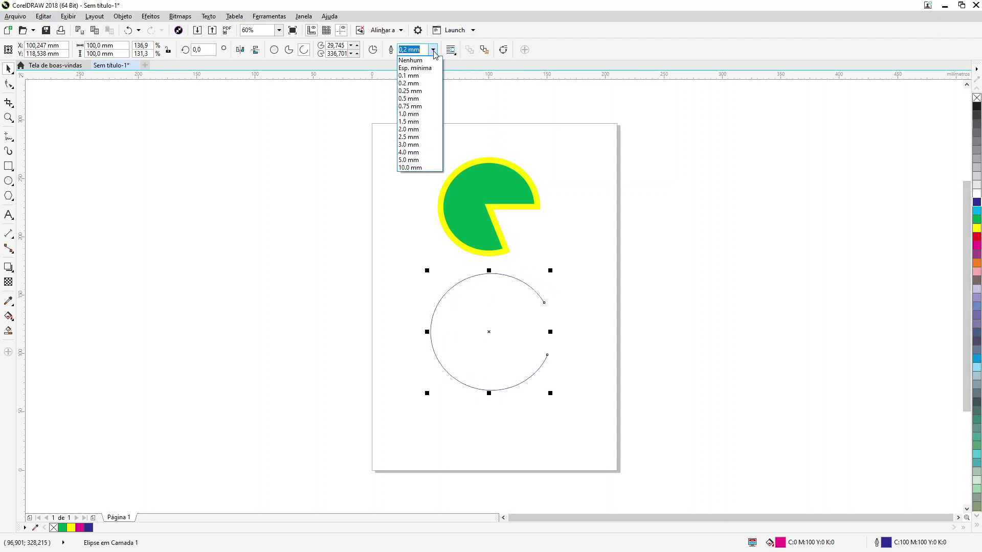
pyautogui.click(425, 130)
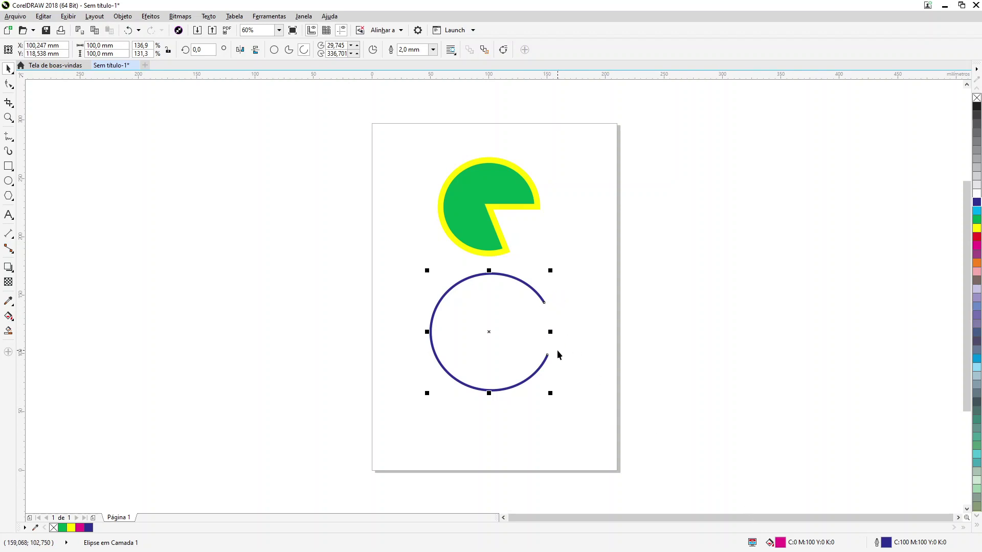
# Use the Shape tool to turn the lower arc into a pie and close it into a full ellipse by joining its nodes.
pyautogui.click(8, 84)
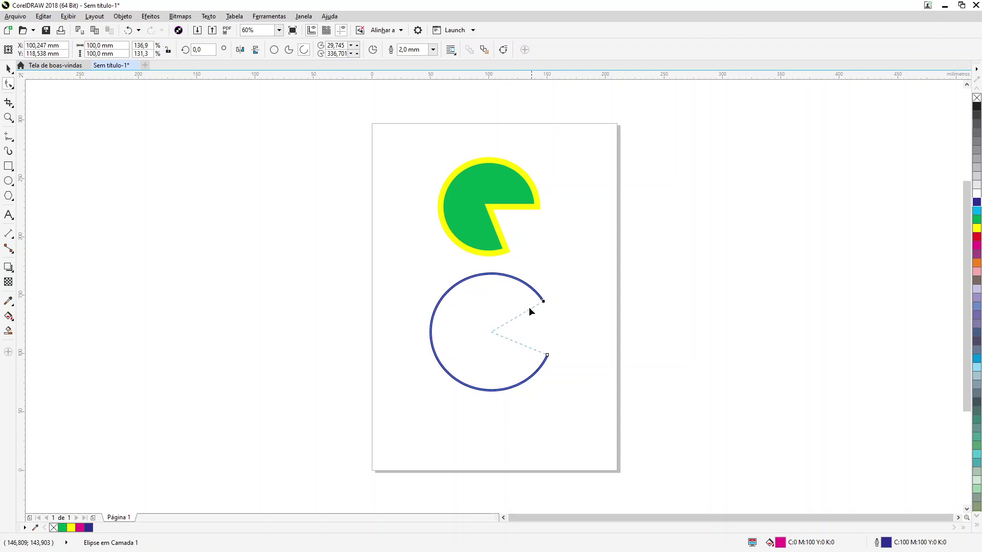
pyautogui.moveTo(529, 309); pyautogui.dragTo(526, 309)
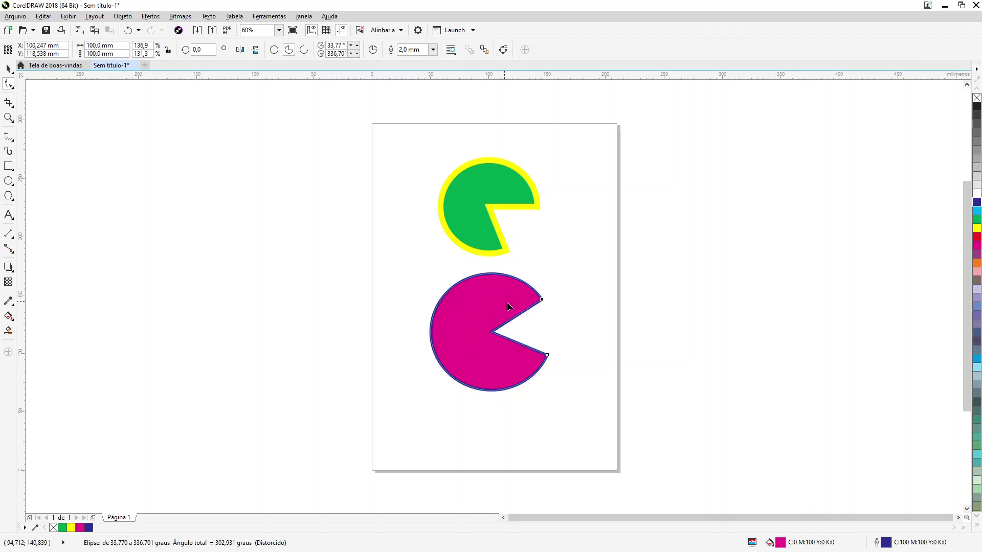
pyautogui.moveTo(541, 299); pyautogui.dragTo(484, 311)
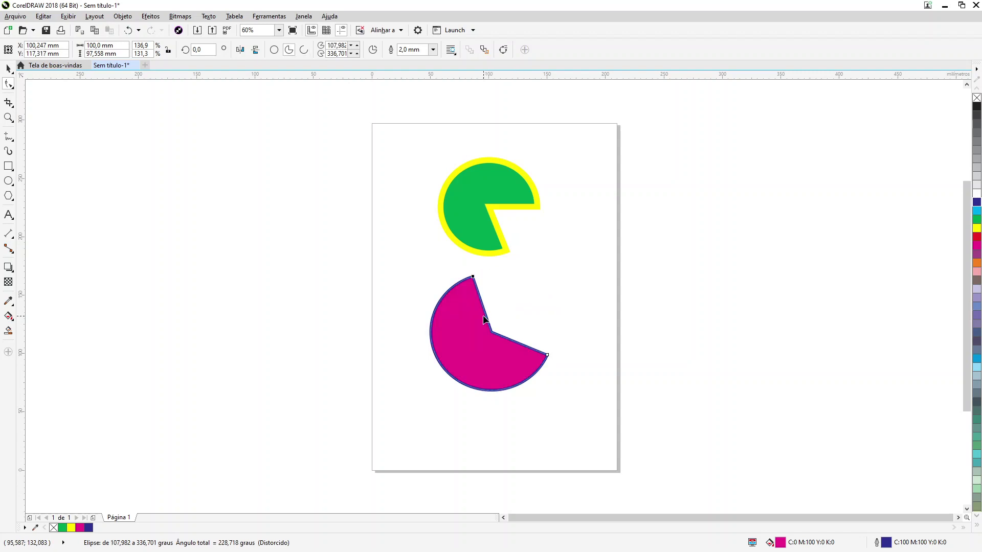
pyautogui.moveTo(479, 279); pyautogui.dragTo(553, 356)
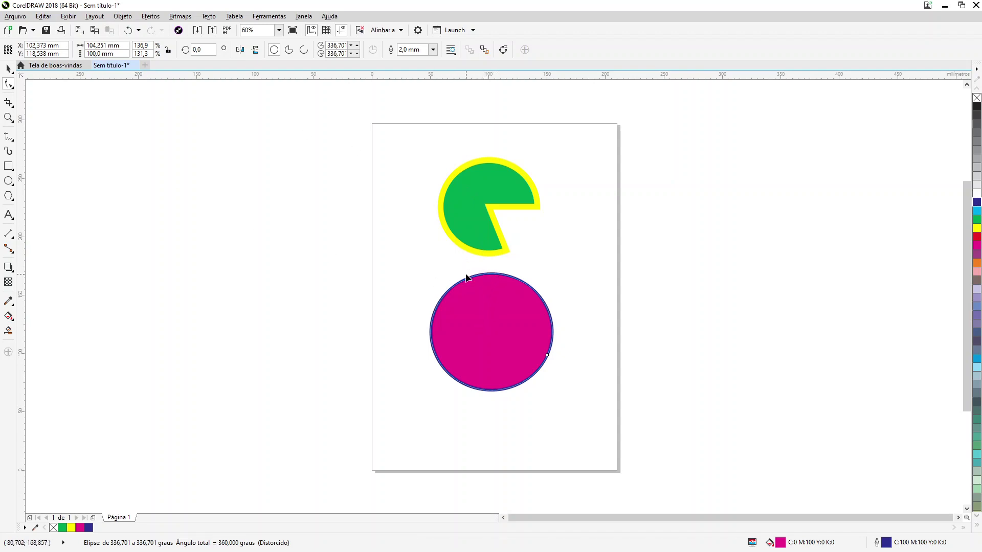
pyautogui.click(8, 68)
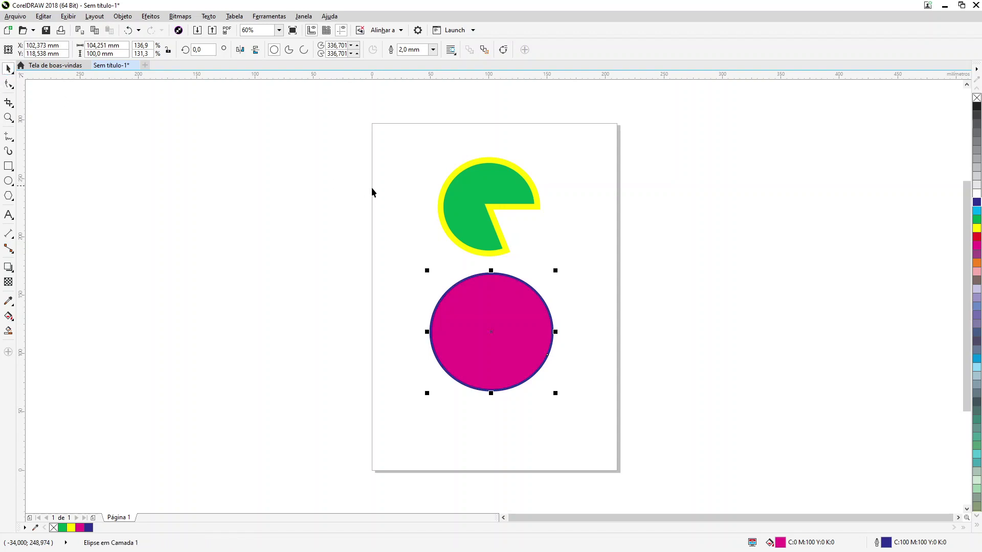
pyautogui.moveTo(391, 137); pyautogui.dragTo(613, 425)
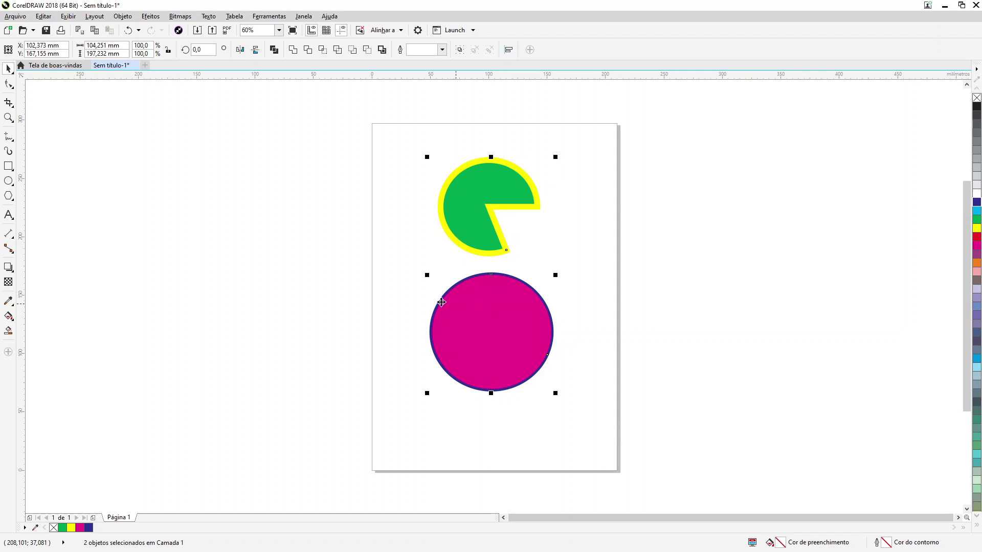
pyautogui.click(253, 265)
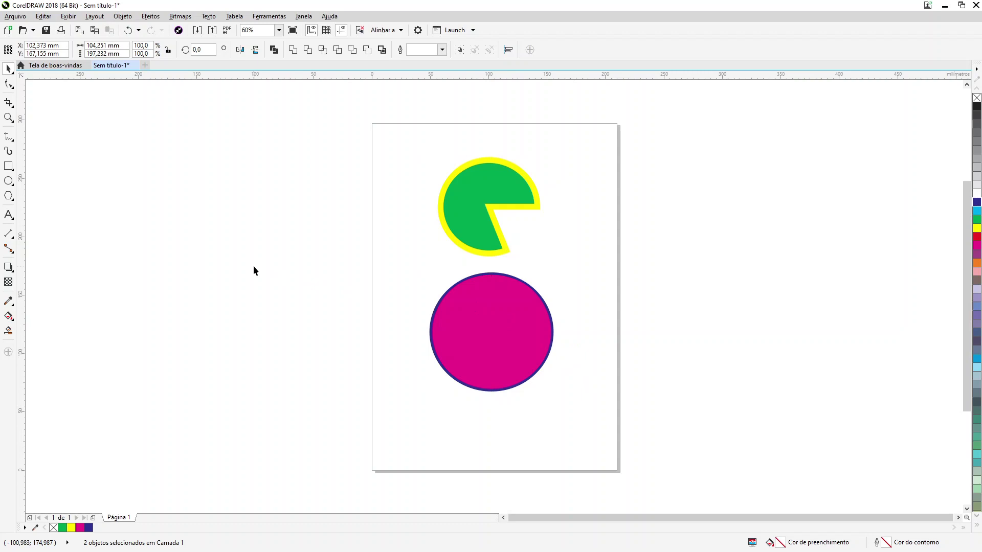
pyautogui.click(11, 171)
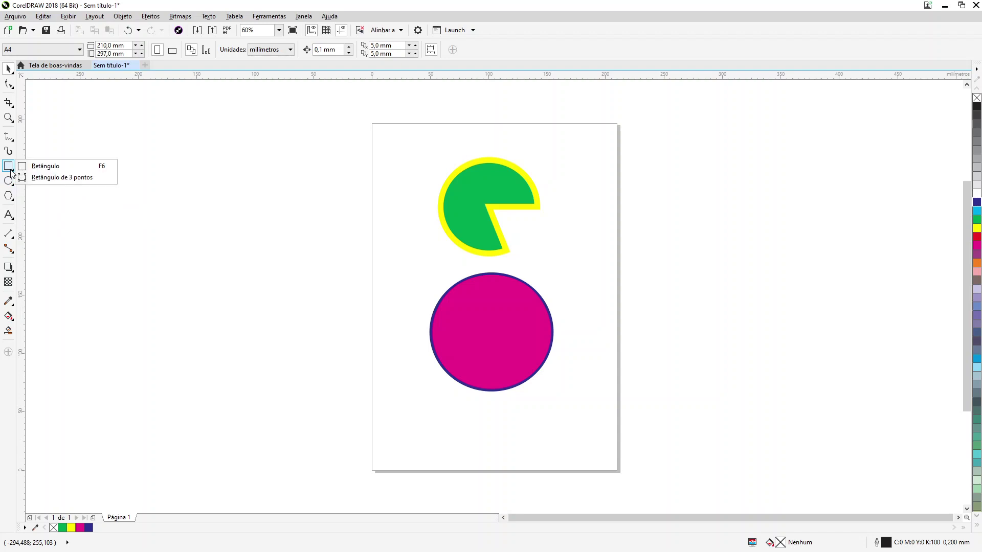
pyautogui.click(11, 185)
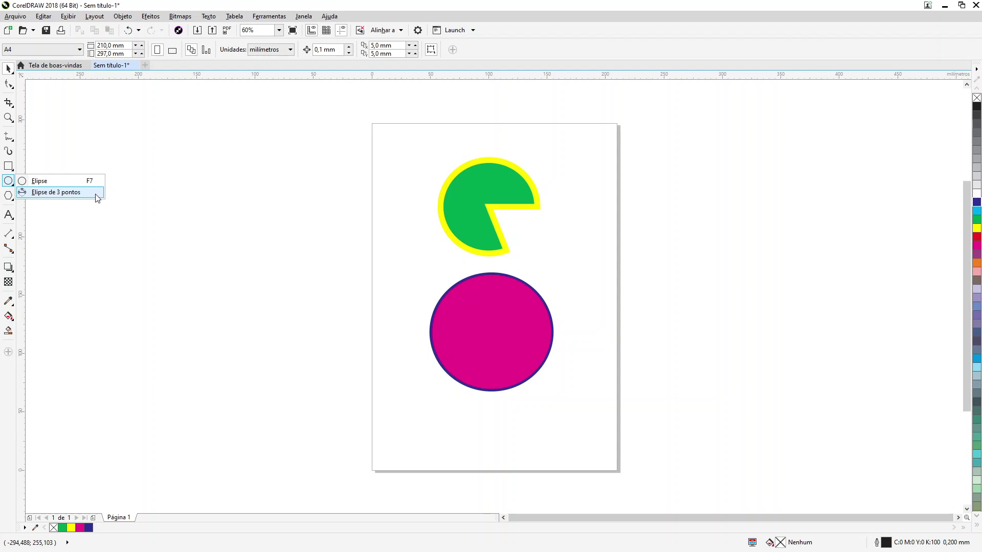
pyautogui.click(131, 172)
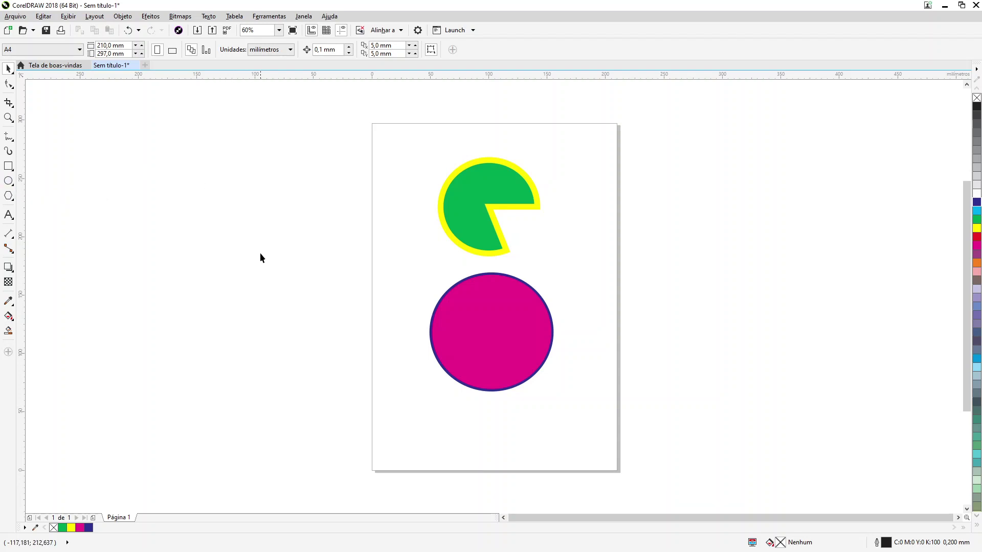